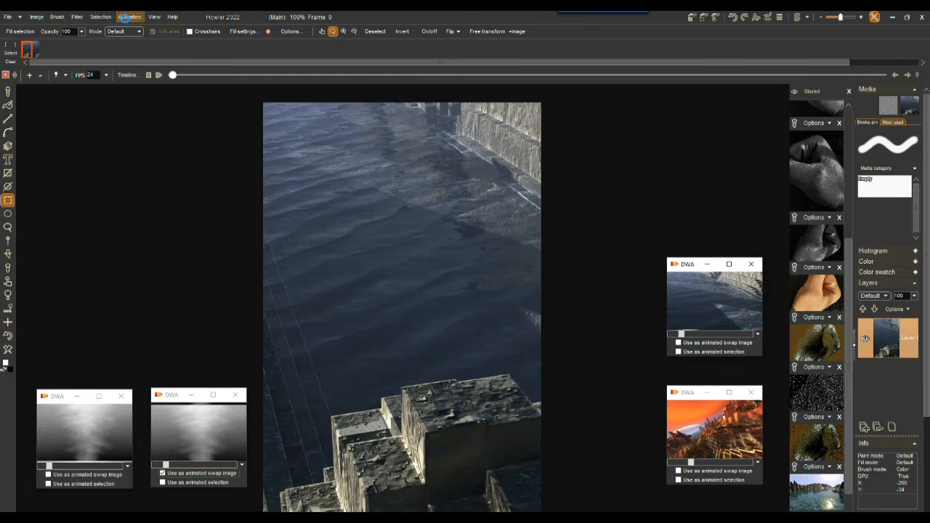
Play the portrait sea-wall water animation and save it as a .dwa file in the Documents folder
click(158, 76)
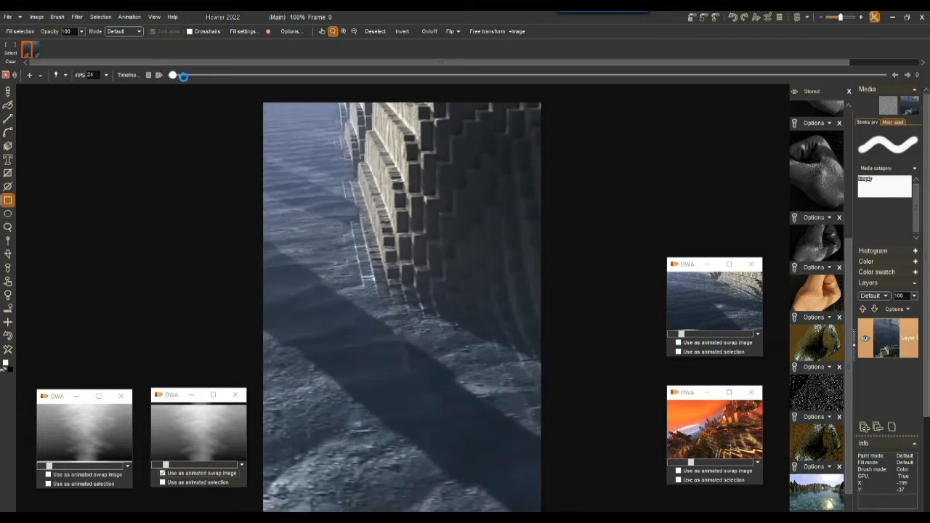
drag(184, 77, 154, 73)
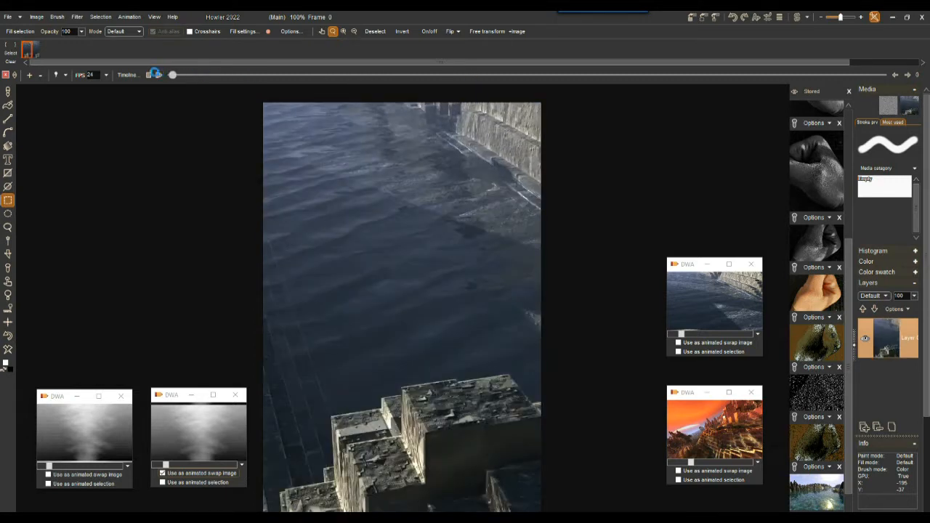
click(126, 16)
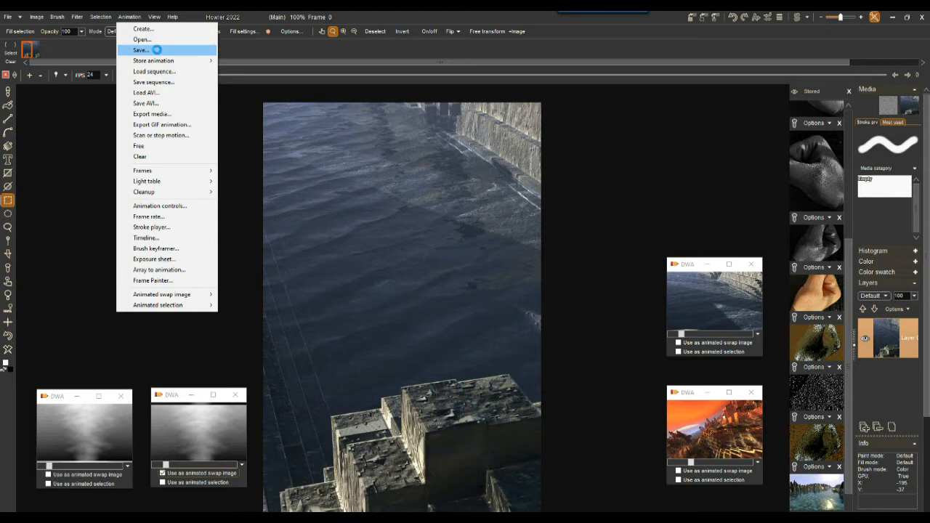
click(142, 49)
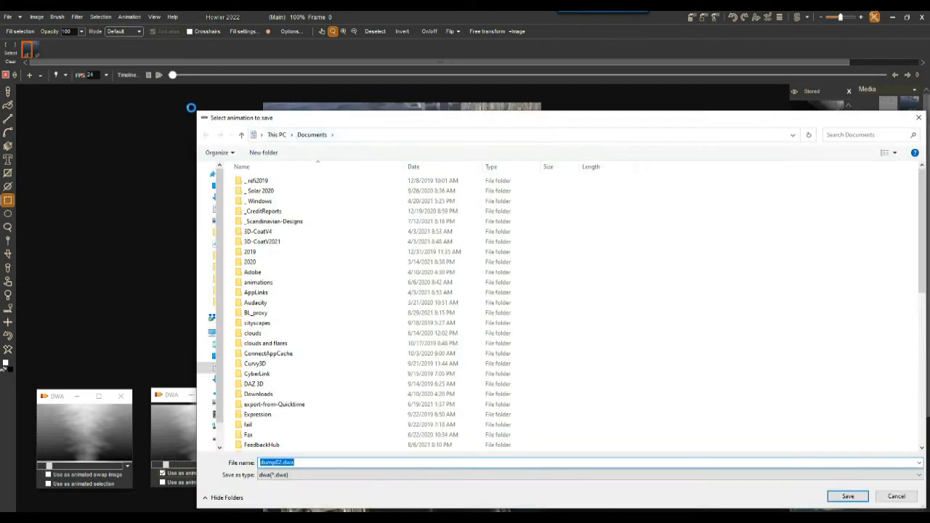
drag(196, 111, 258, 280)
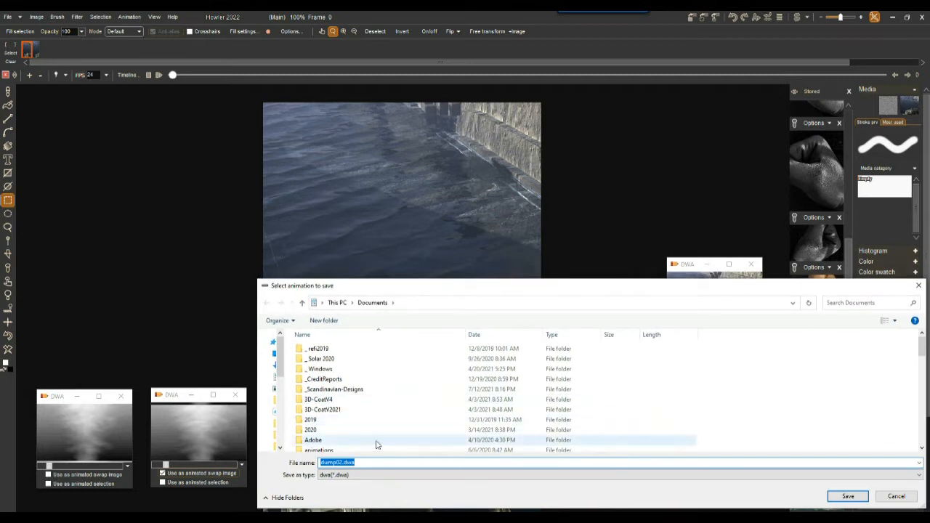
click(343, 463)
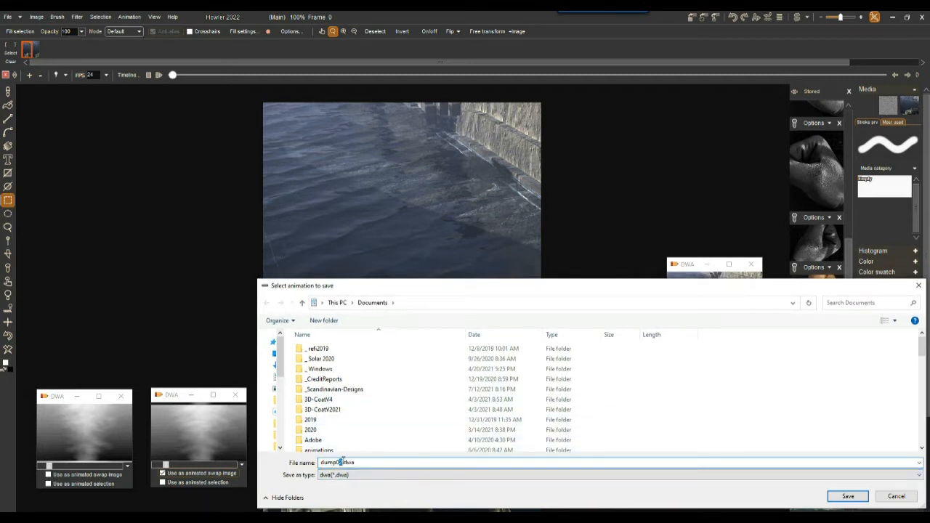
click(846, 496)
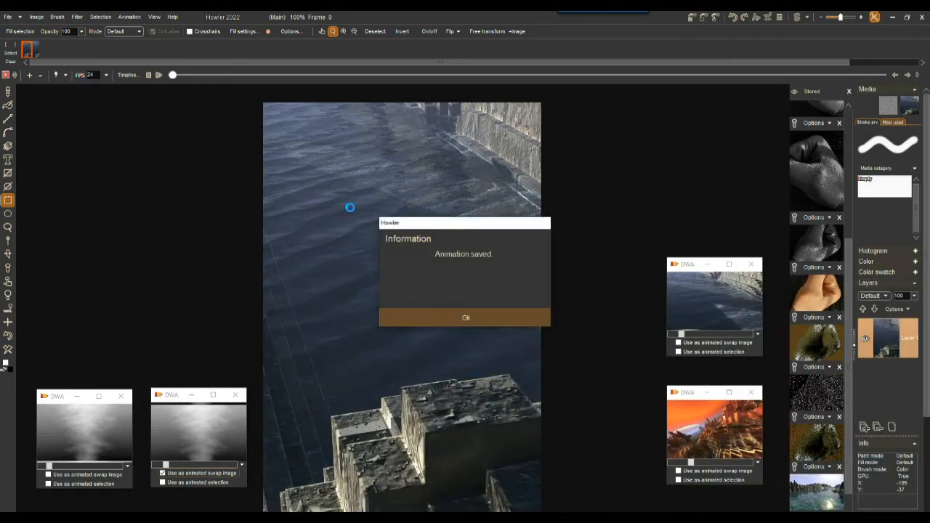
click(466, 318)
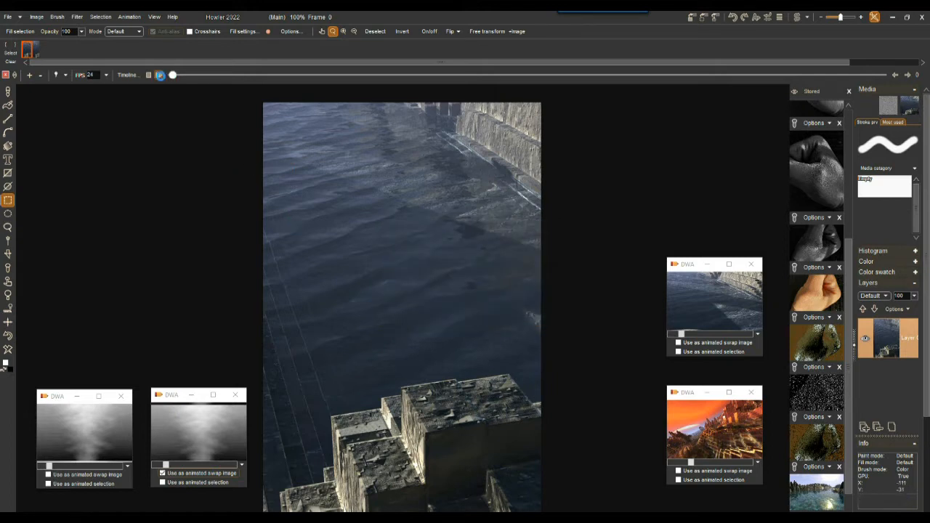
Play back the portrait water animation on the timeline
mouse_move(174, 74)
mouse_down()
mouse_move(312, 74)
mouse_move(172, 74)
mouse_up()
click(160, 74)
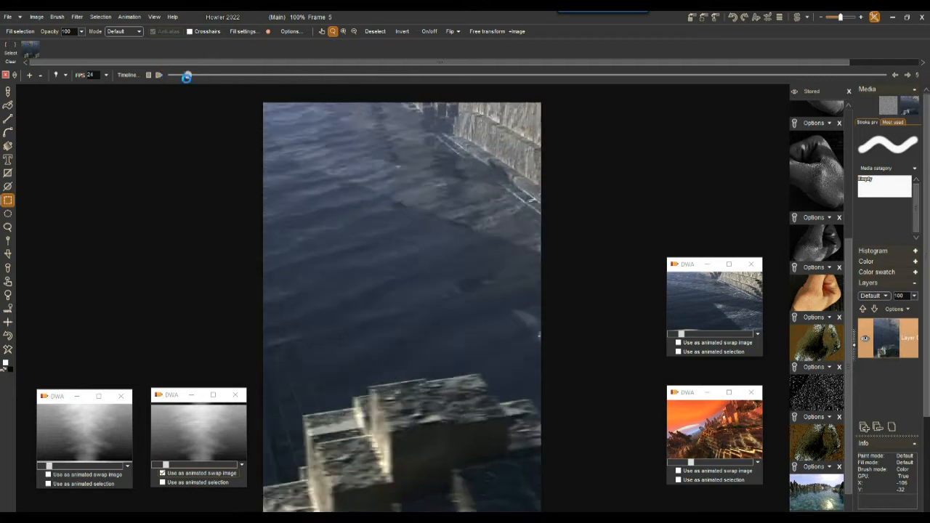
click(159, 75)
Set up a media export of the animation with a target bit rate of 128000000 and the H264 (.mp4) format
click(129, 16)
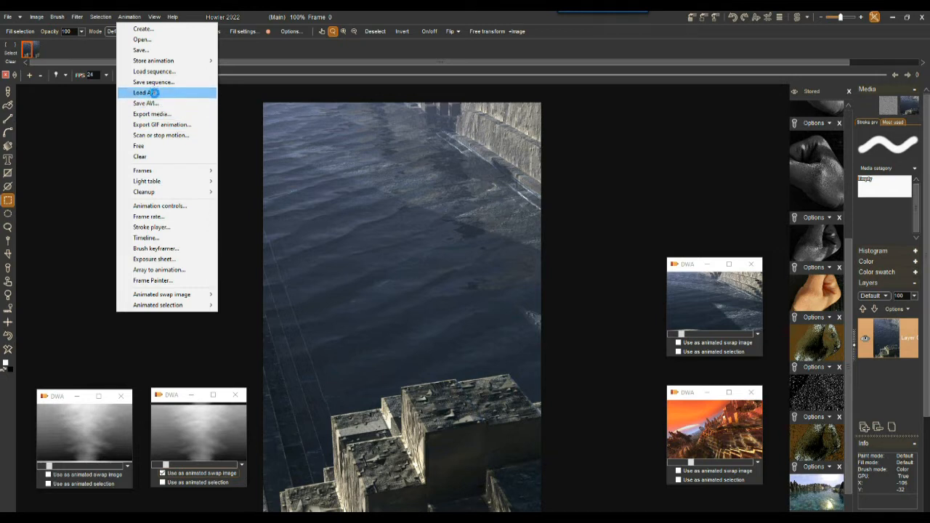
click(150, 114)
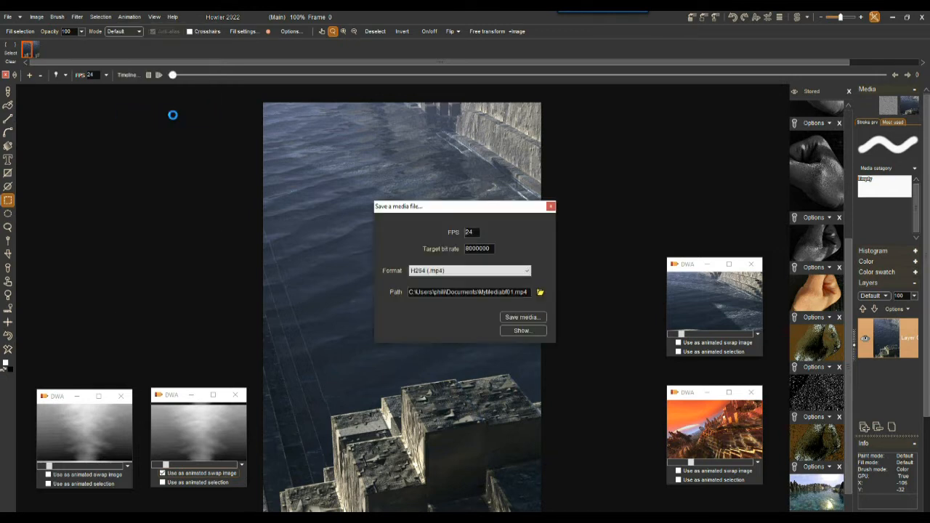
drag(462, 209, 160, 145)
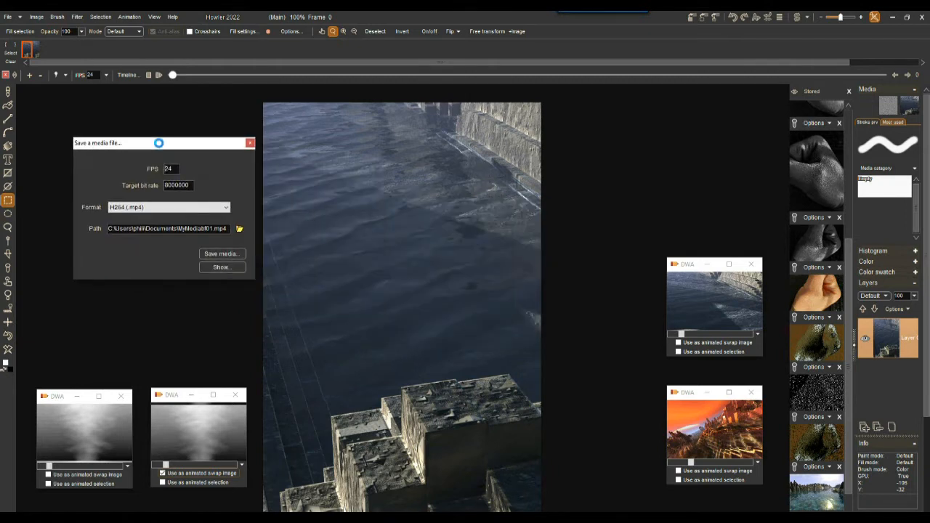
drag(166, 185, 177, 191)
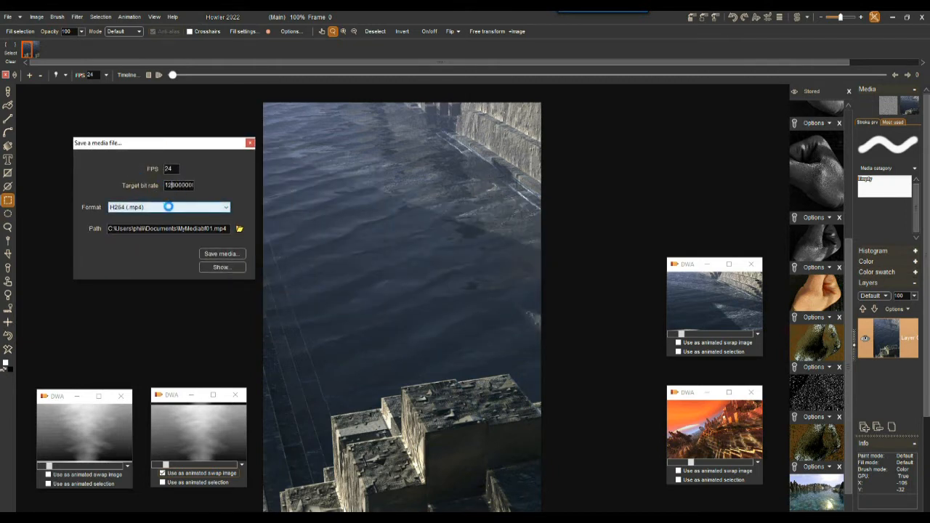
click(145, 207)
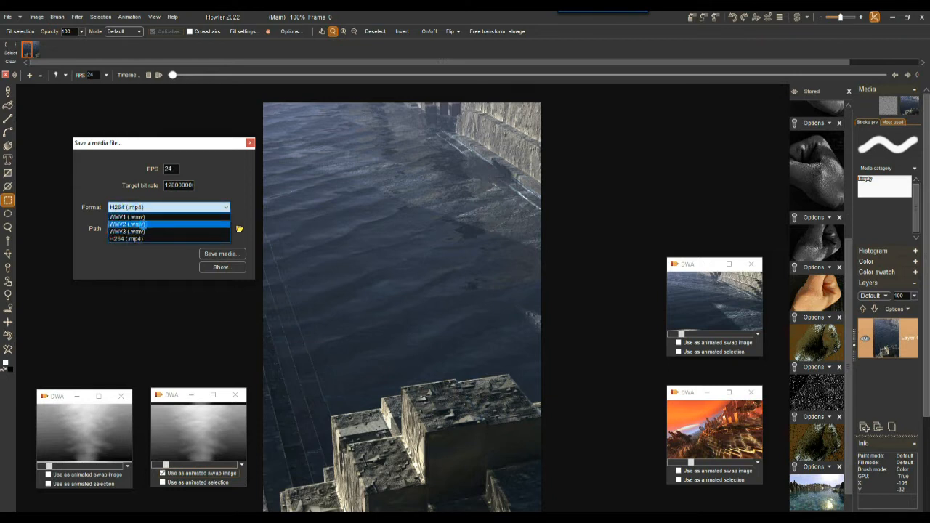
click(143, 239)
Insert "werwerwer" into the export file name, try to save the media file, and close the export dialog
click(200, 228)
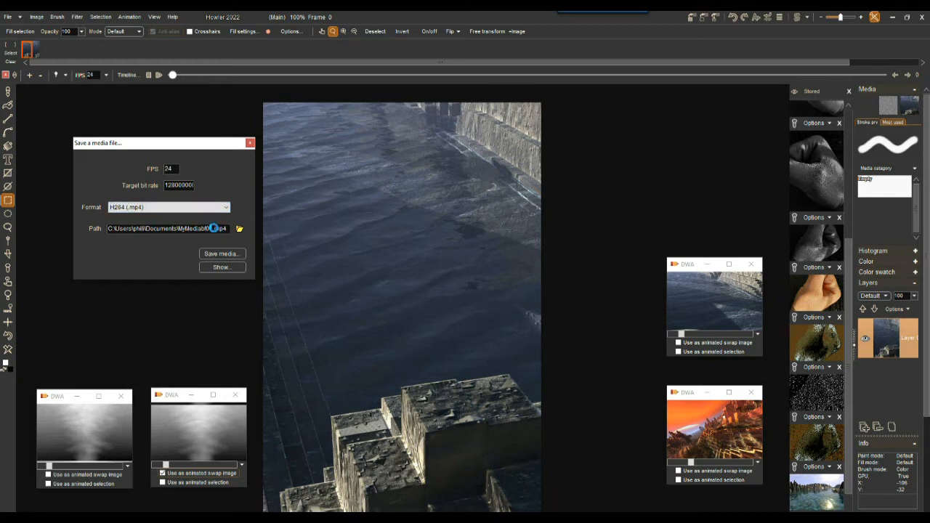
text(werwerwer)
drag(201, 228, 295, 223)
click(220, 253)
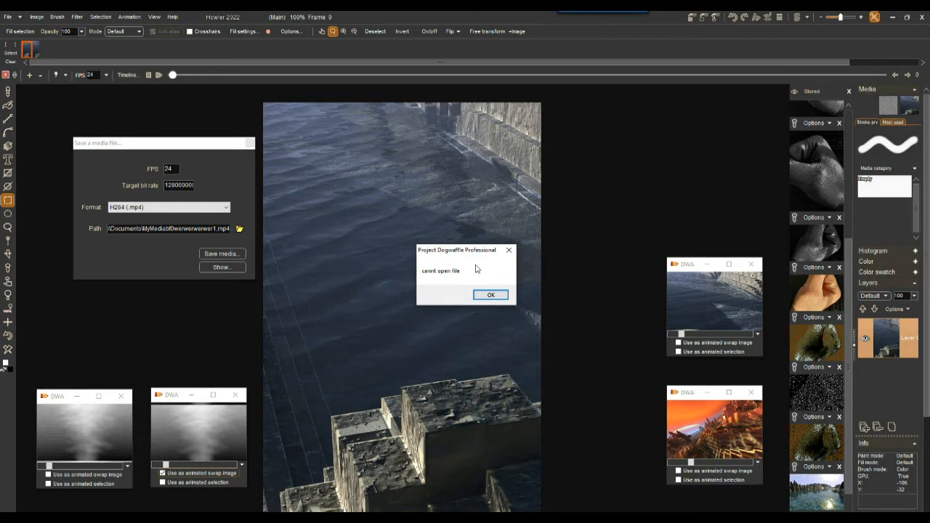
click(497, 296)
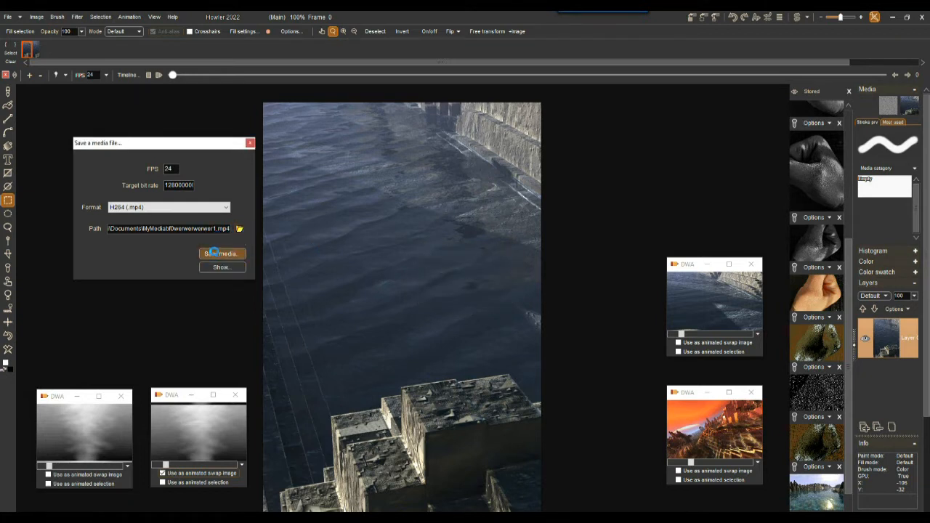
click(249, 143)
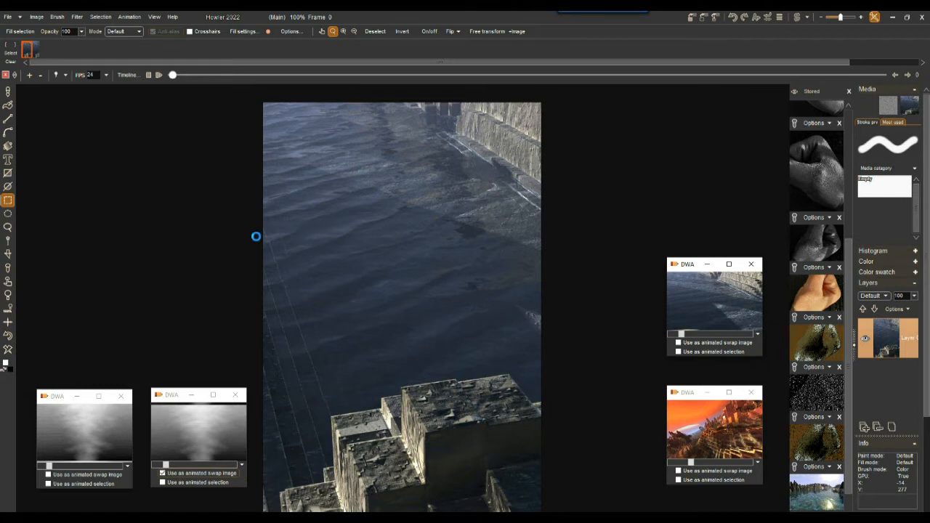
Close the current document and create a new one with the 1920 x 1080 HDTV 1080p preset
click(7, 16)
click(33, 40)
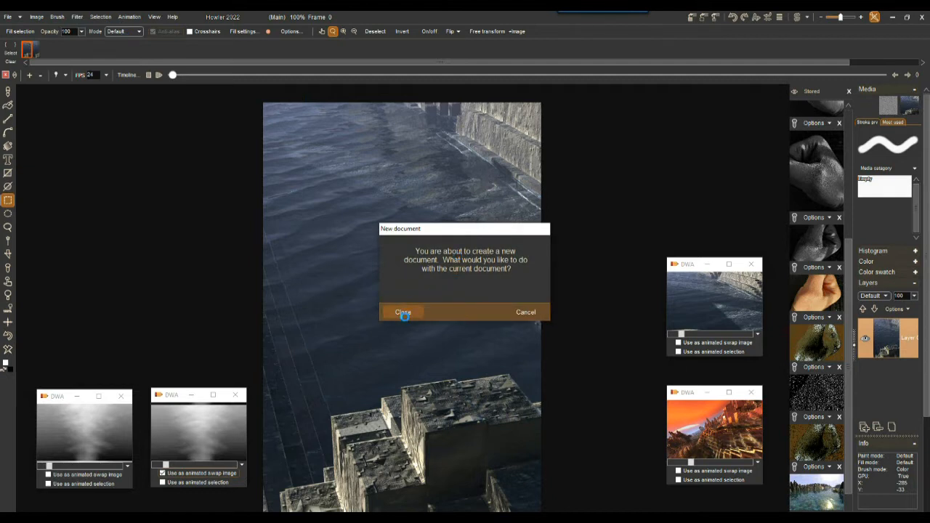
click(402, 318)
click(497, 215)
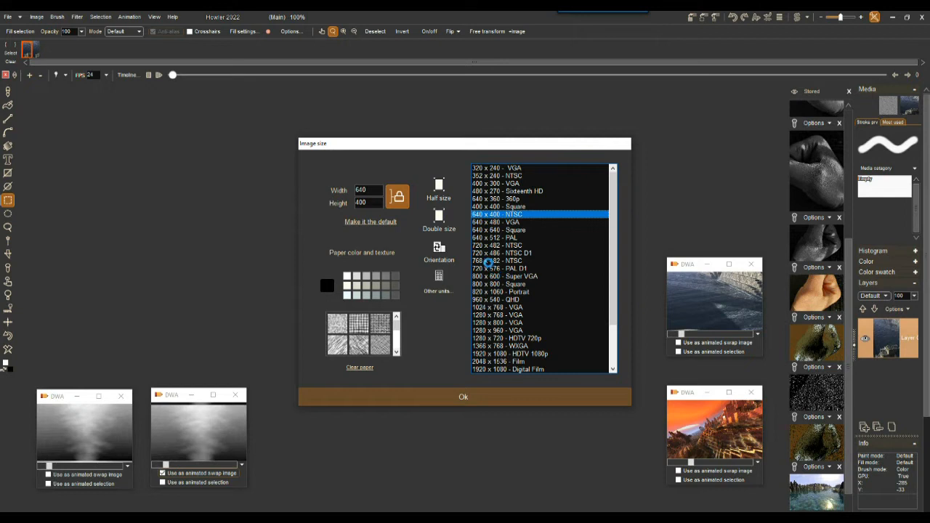
click(501, 260)
click(547, 330)
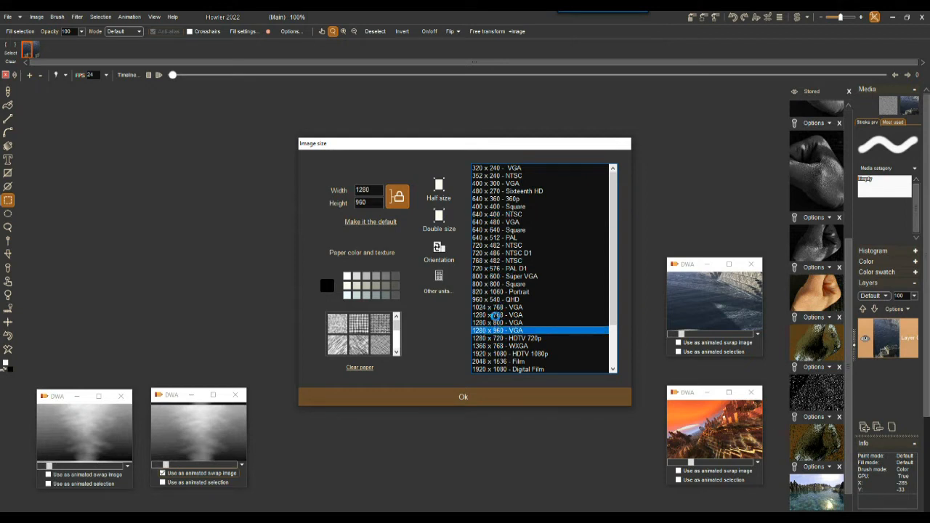
click(484, 354)
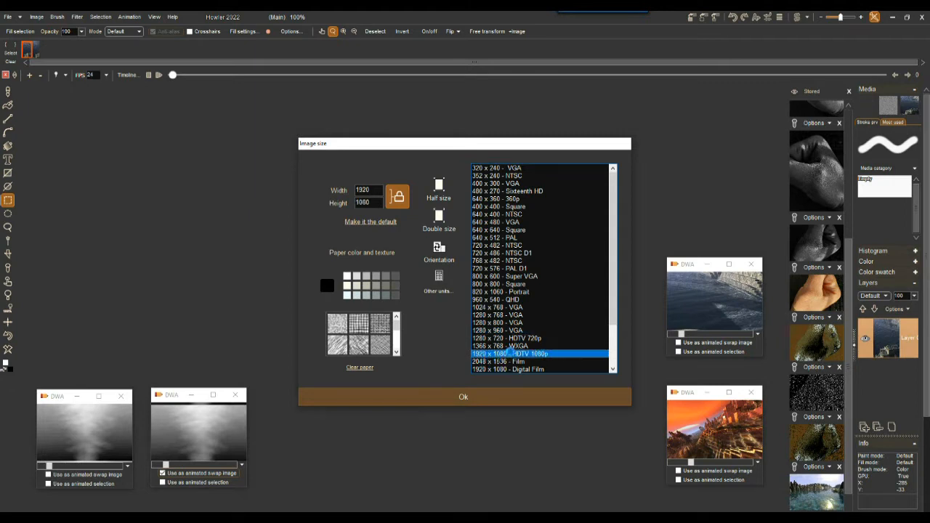
scroll(615, 345, down, 2)
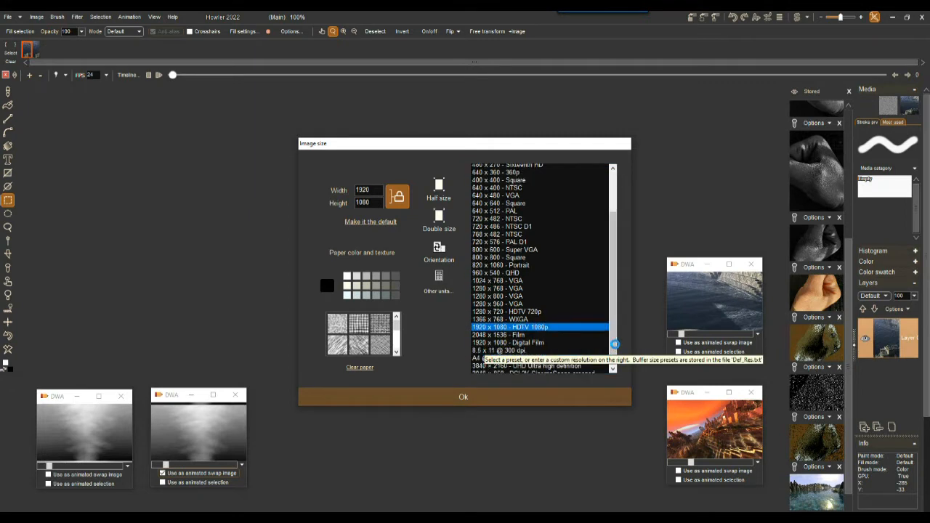
scroll(615, 327, up, 2)
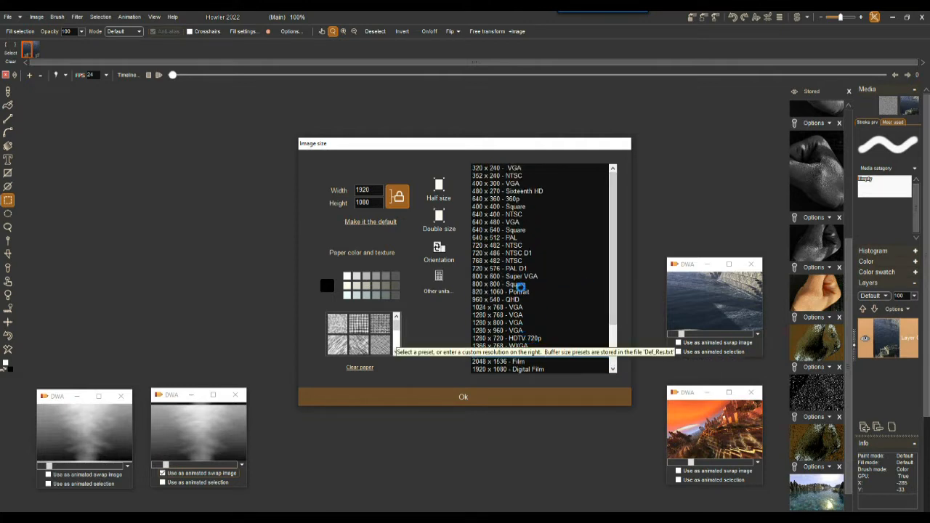
click(464, 397)
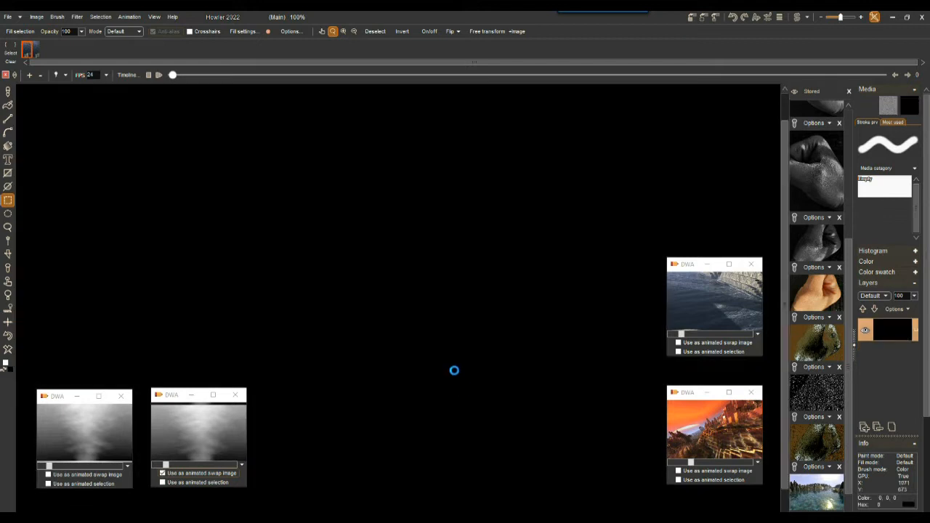
Load the stored orange sunset DWA animation as the main animation
click(720, 434)
click(493, 292)
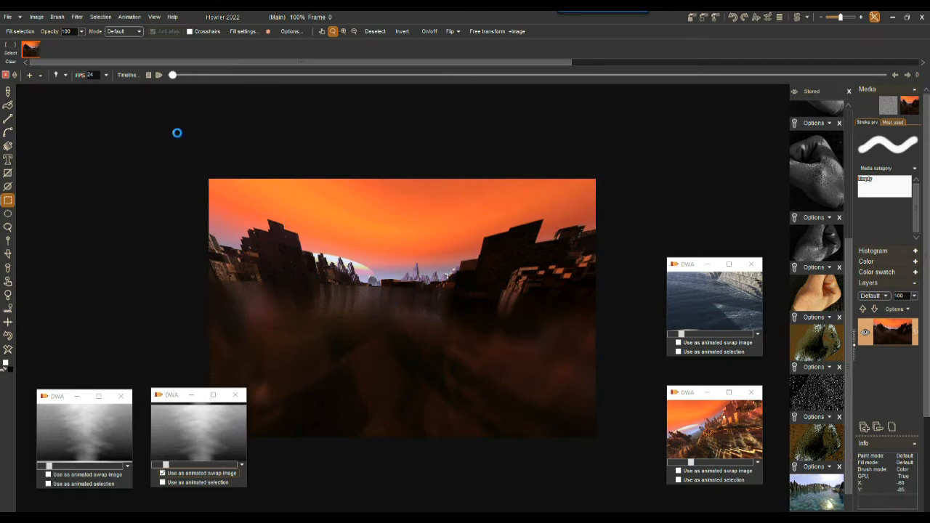
mouse_move(175, 76)
mouse_down()
mouse_move(565, 76)
mouse_move(173, 75)
mouse_up()
Try to export the sunset animation as an H264 (.mp4) media file with the existing settings, and close the export dialog
click(130, 17)
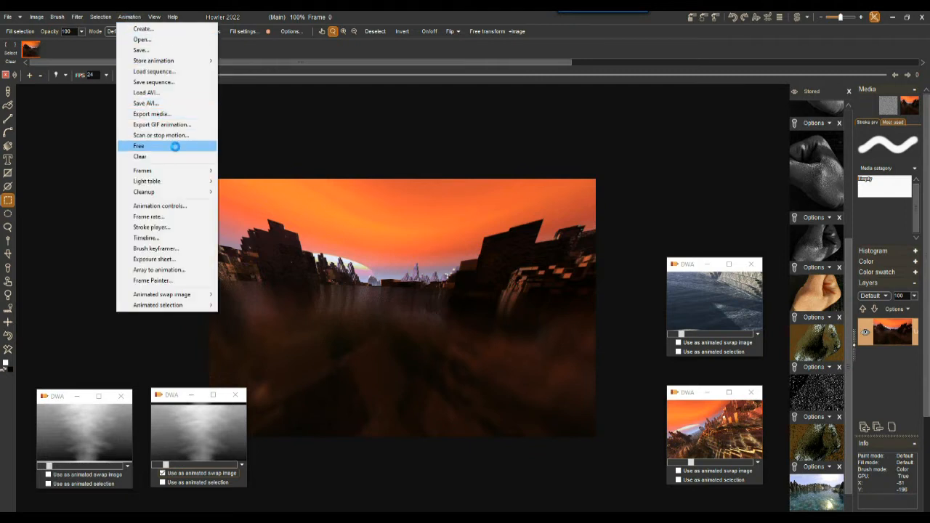
click(163, 114)
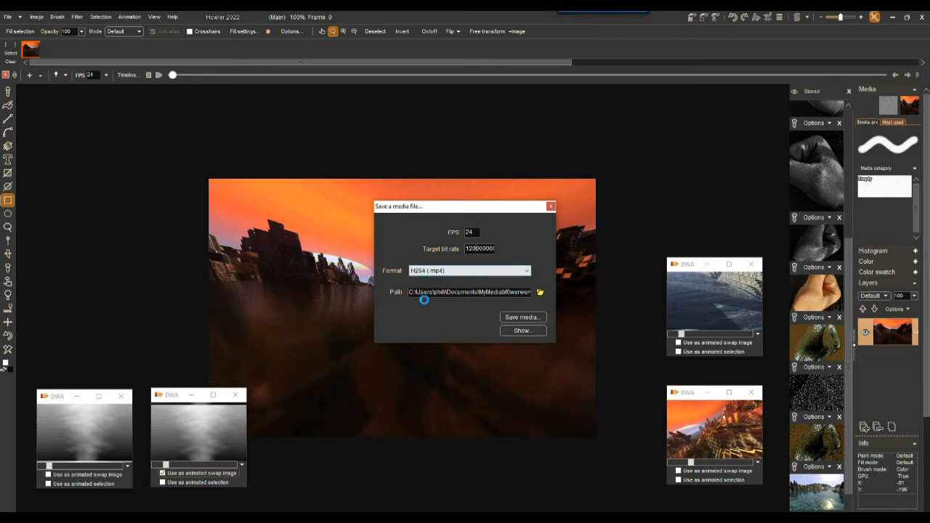
click(513, 317)
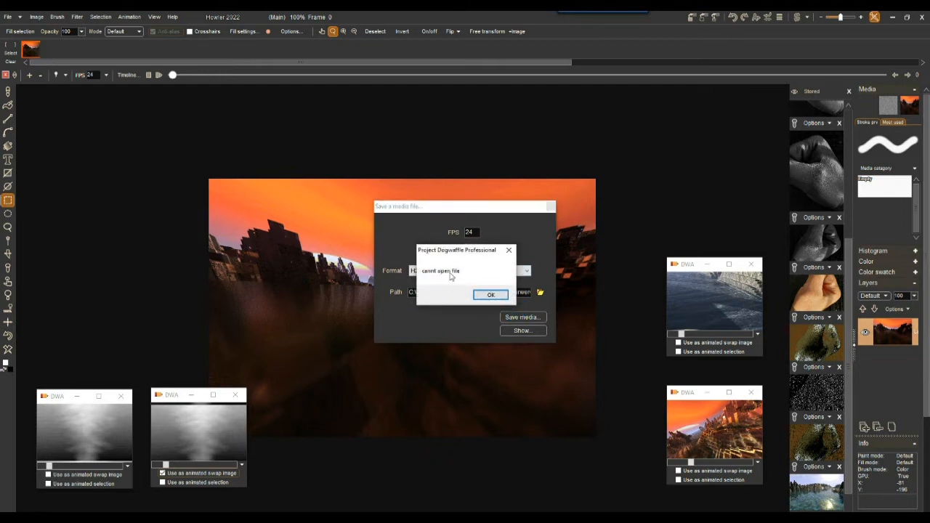
click(491, 295)
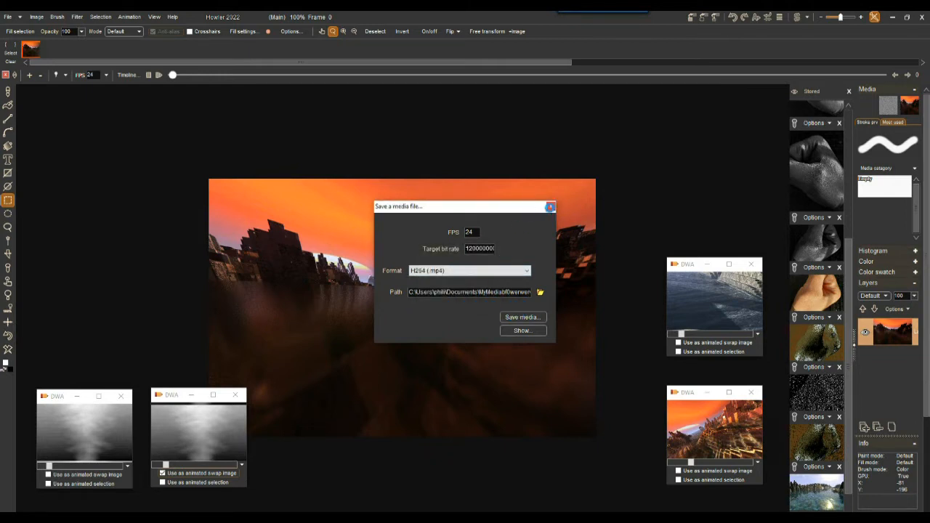
click(552, 206)
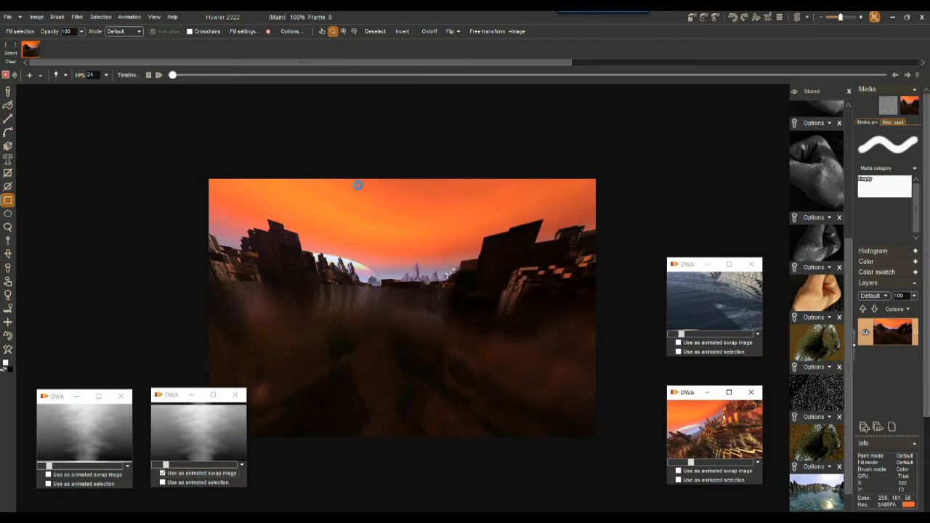
Draw a rectangular selection over the sky, left-hand cliffs, distant horizon and upper water of the sunset image
scroll(359, 185, up, 5)
scroll(360, 187, up, 1)
scroll(360, 190, down, 3)
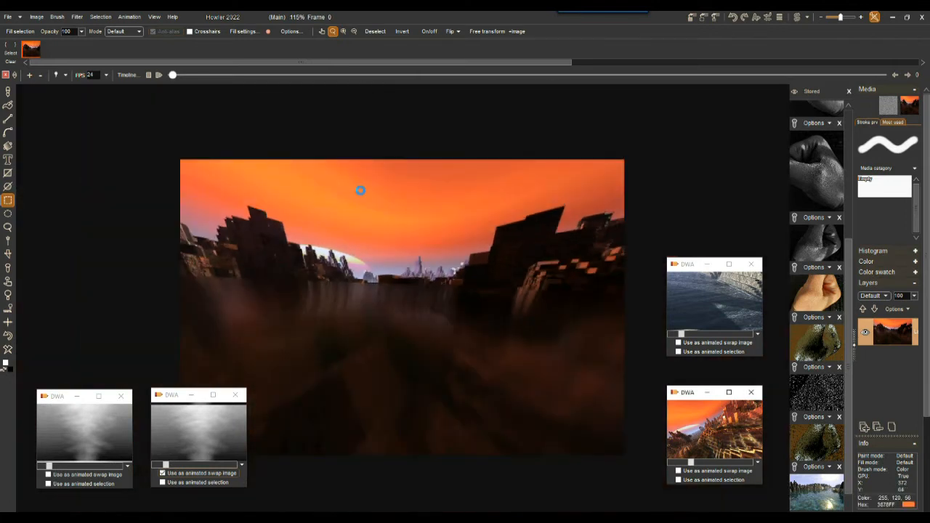
scroll(360, 190, up, 3)
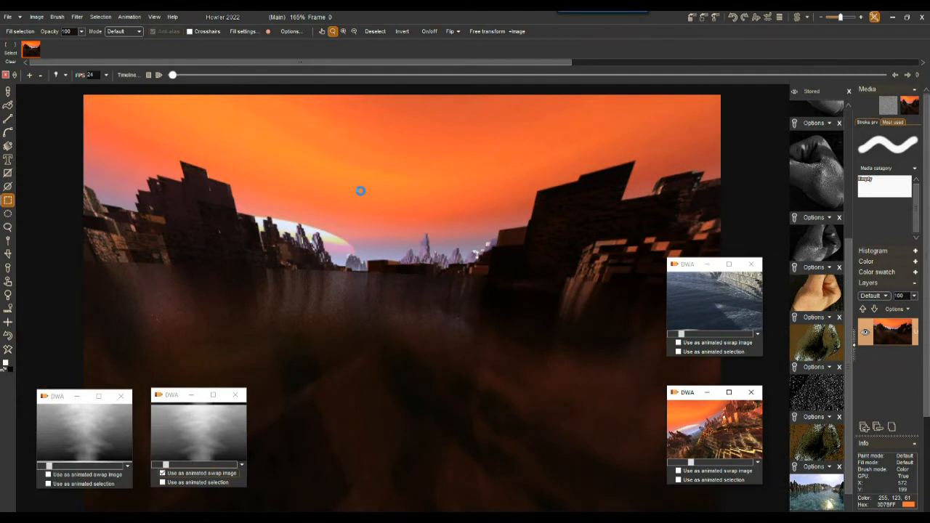
scroll(361, 190, down, 3)
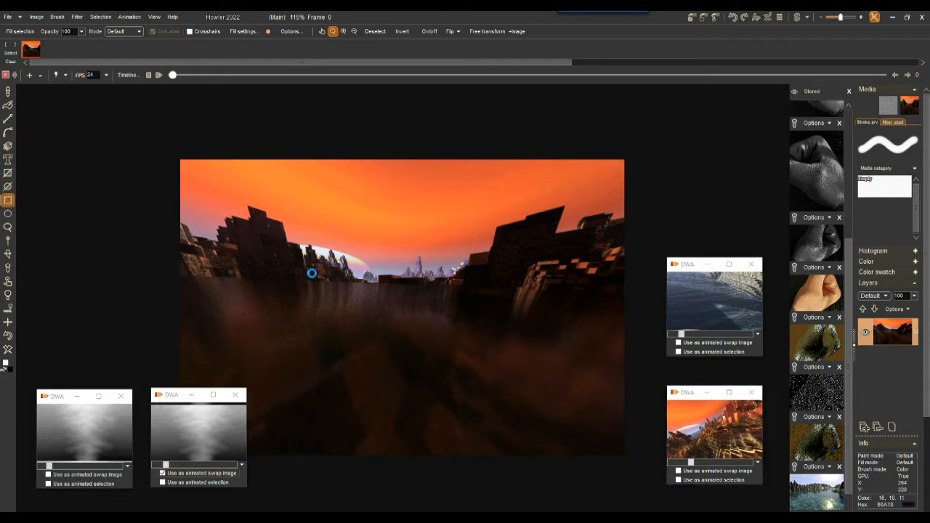
drag(229, 175, 453, 347)
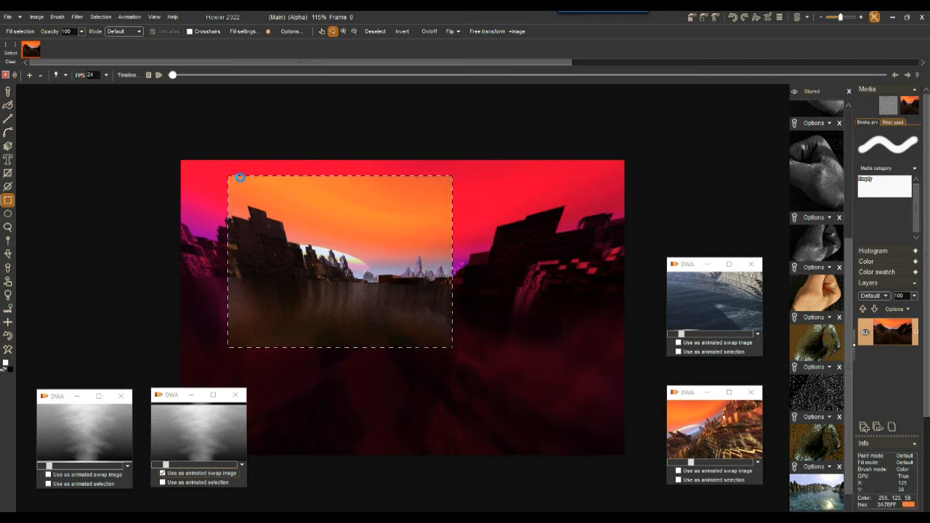
Deselect the rectangular area on the orange sunset image
click(100, 16)
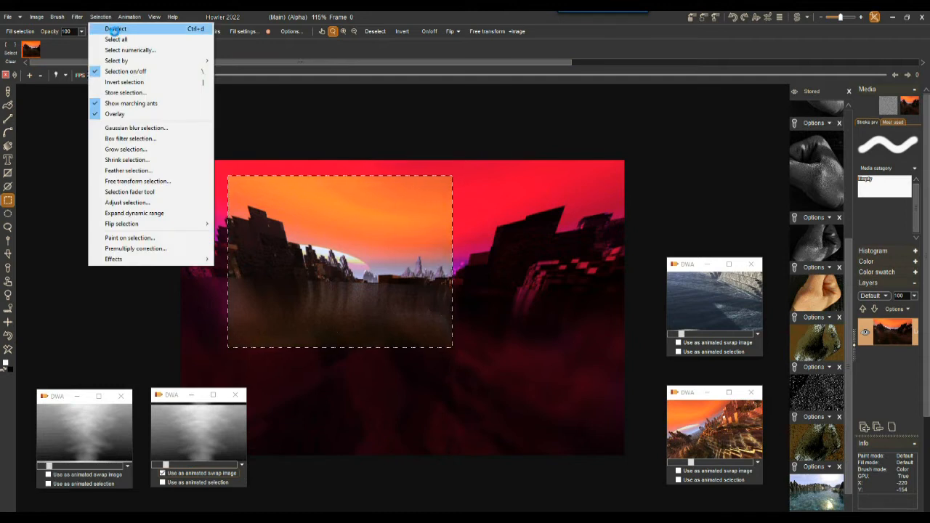
click(115, 30)
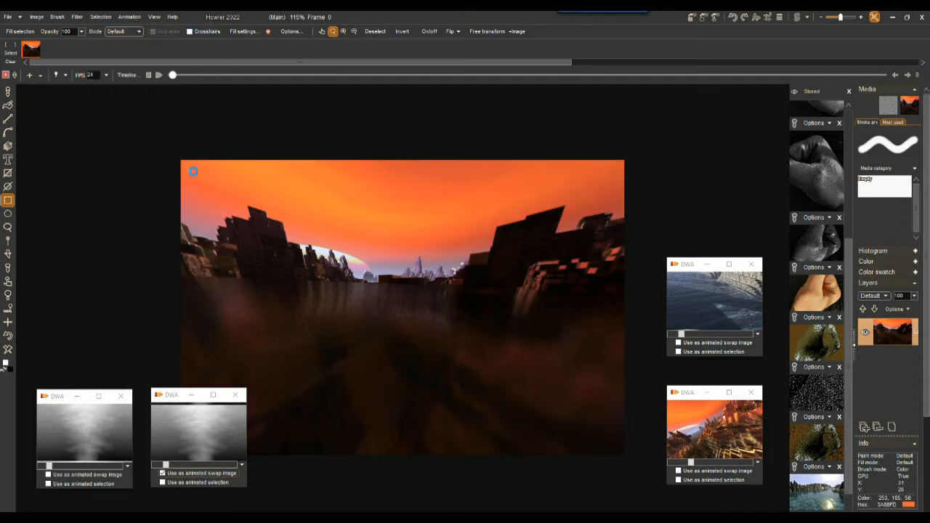
scroll(341, 202, down, 1)
scroll(339, 202, up, 4)
scroll(338, 205, down, 4)
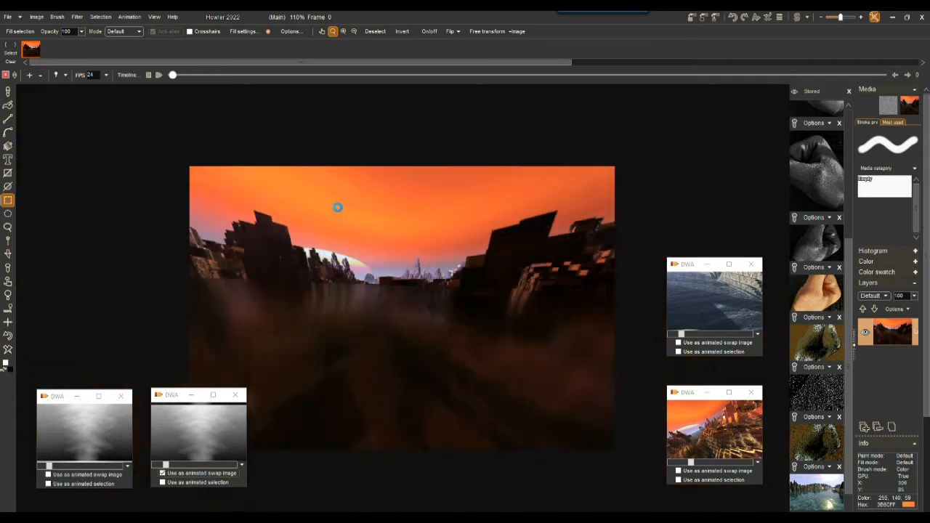
scroll(338, 207, up, 3)
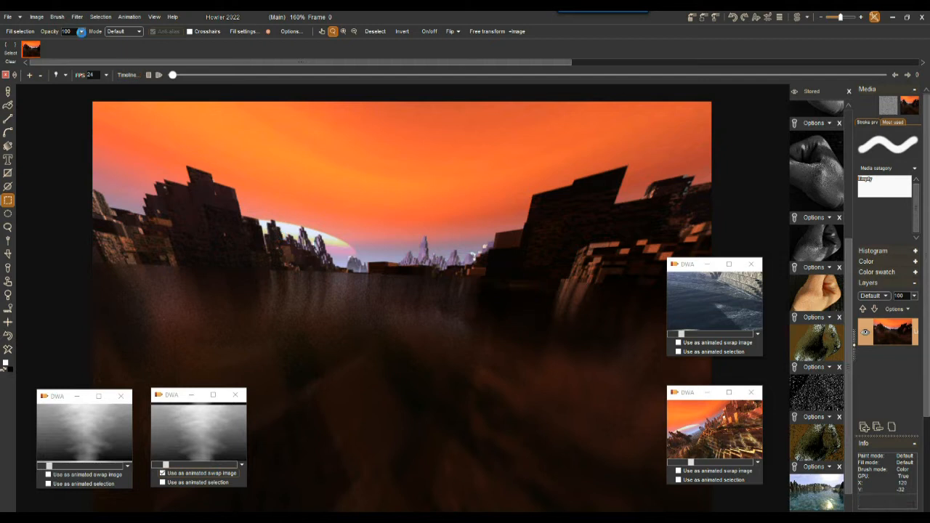
Check the width and height of the sunset image in its image information
click(35, 16)
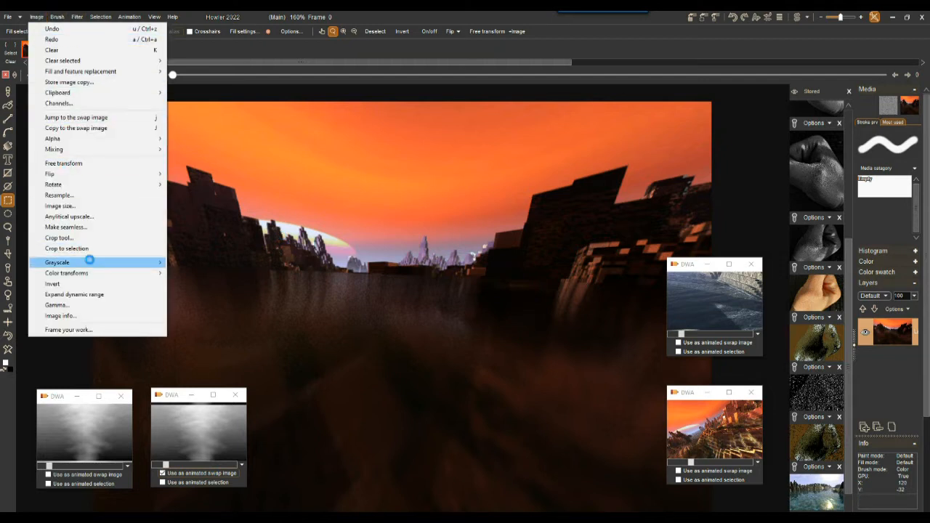
click(73, 317)
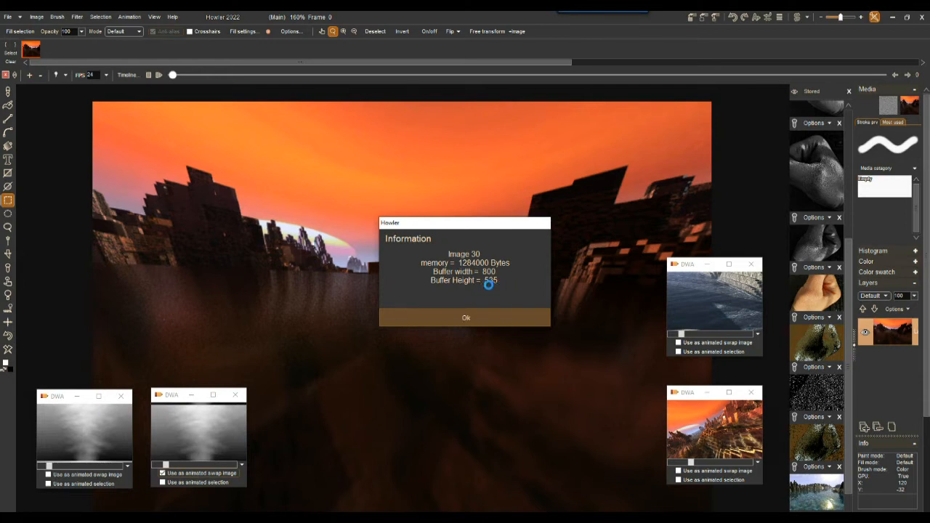
click(467, 320)
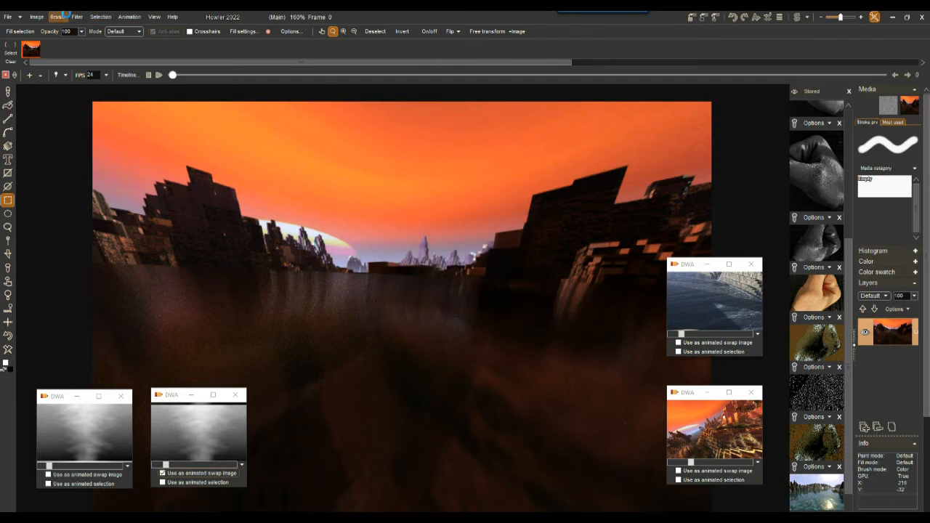
Load the stored blue water DWA animation as the main animation and check its image dimensions
click(38, 17)
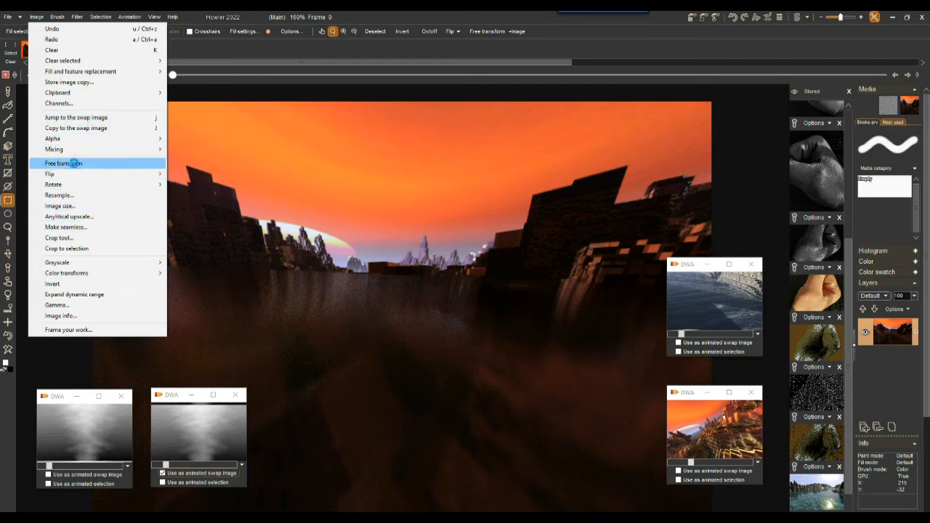
click(701, 287)
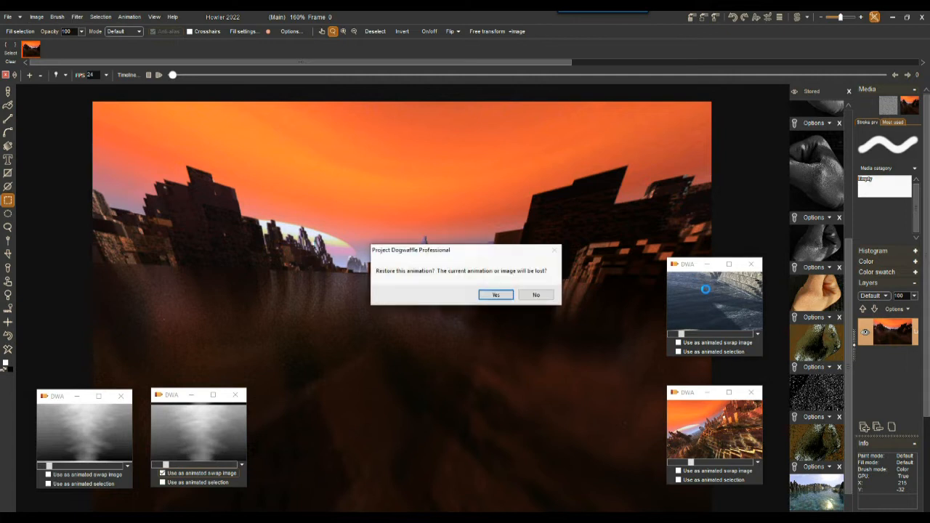
click(511, 293)
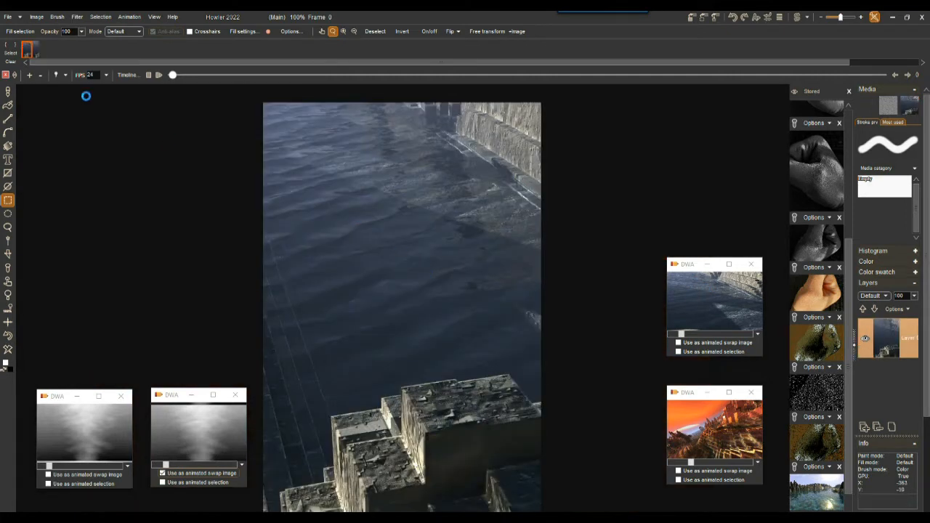
click(37, 16)
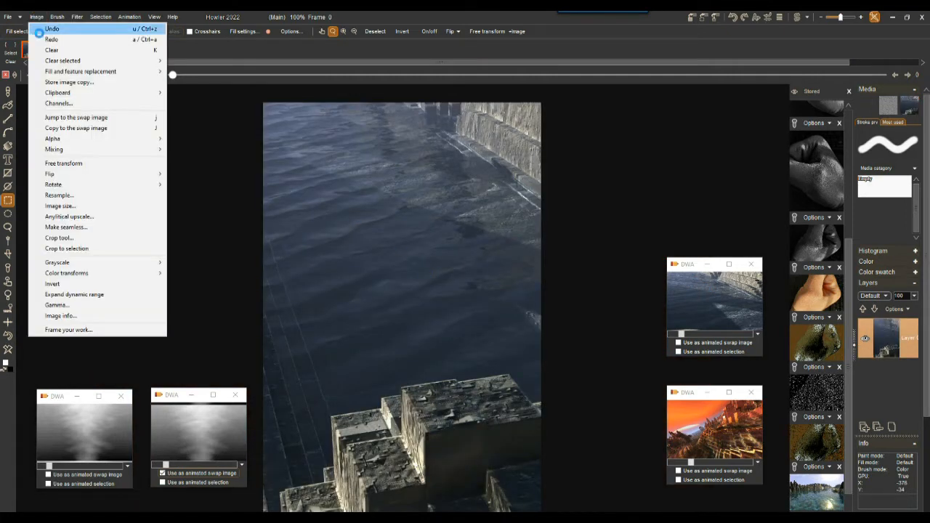
click(90, 316)
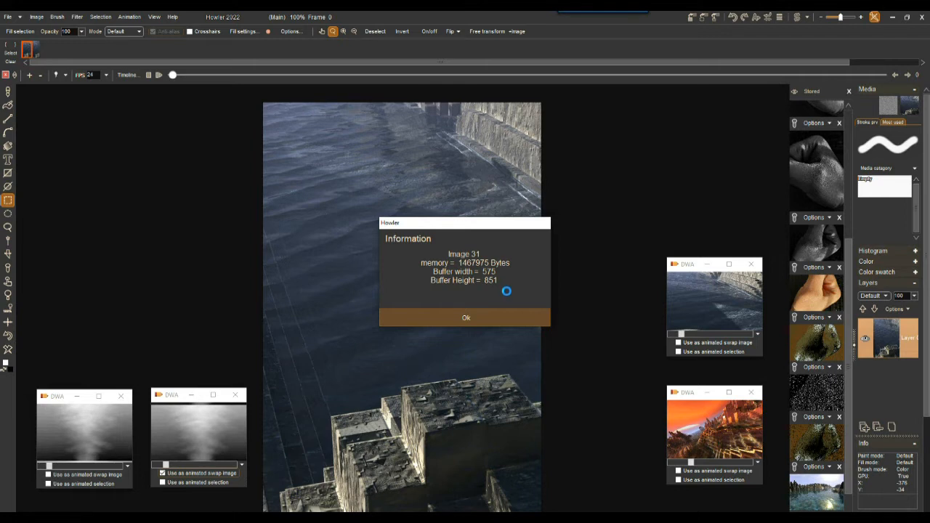
click(467, 318)
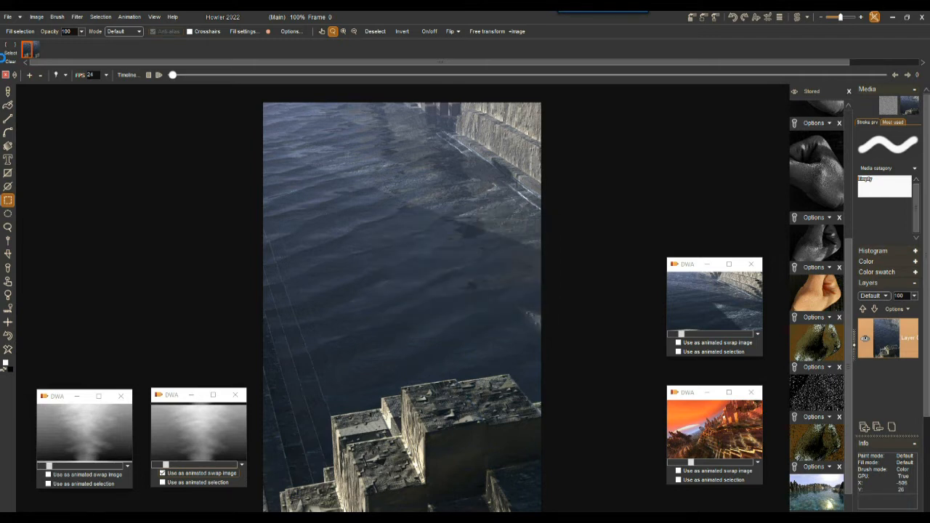
Resample the water animation to 576 x 852 pixels with proportions locked, using Bi-cubic+ scaling
click(39, 16)
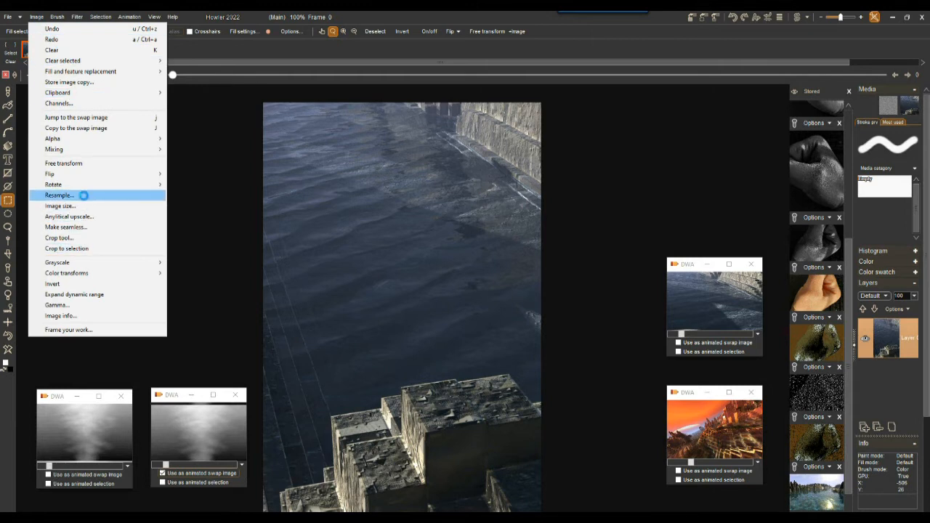
click(83, 195)
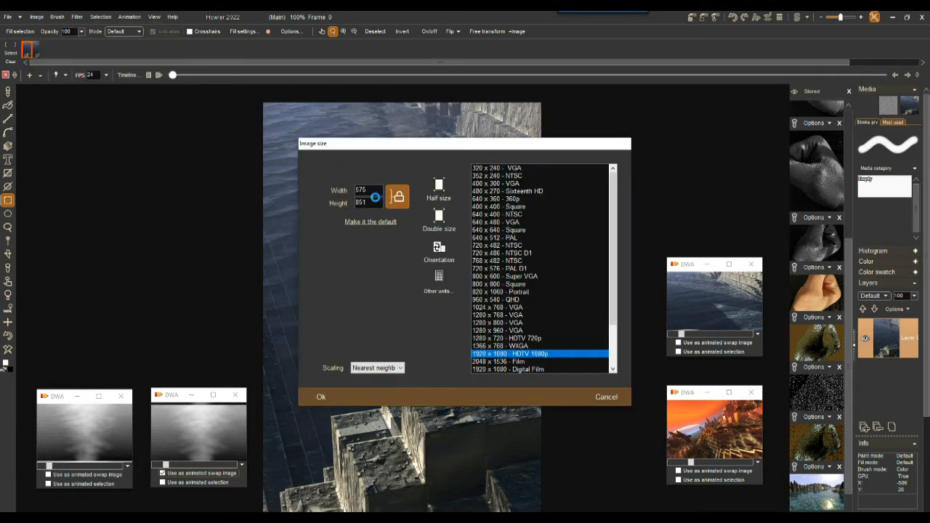
click(399, 197)
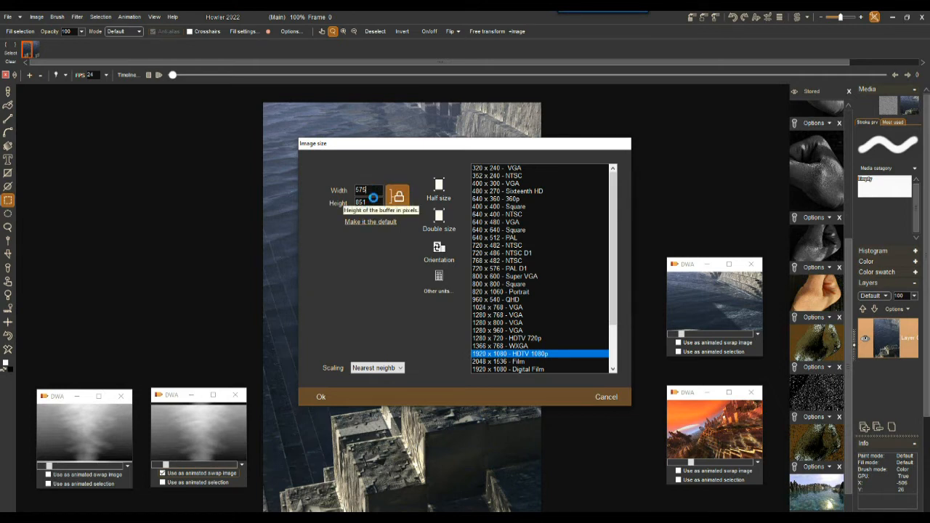
text(57)
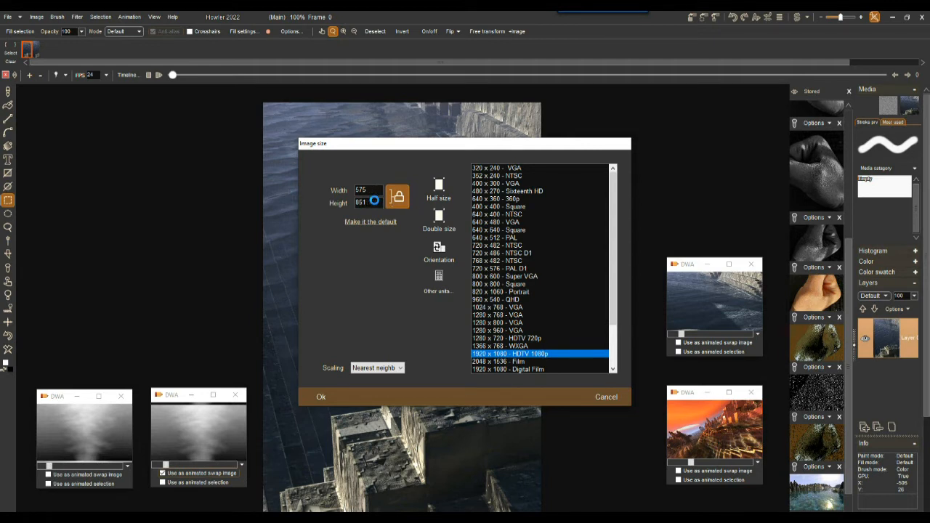
text(6)
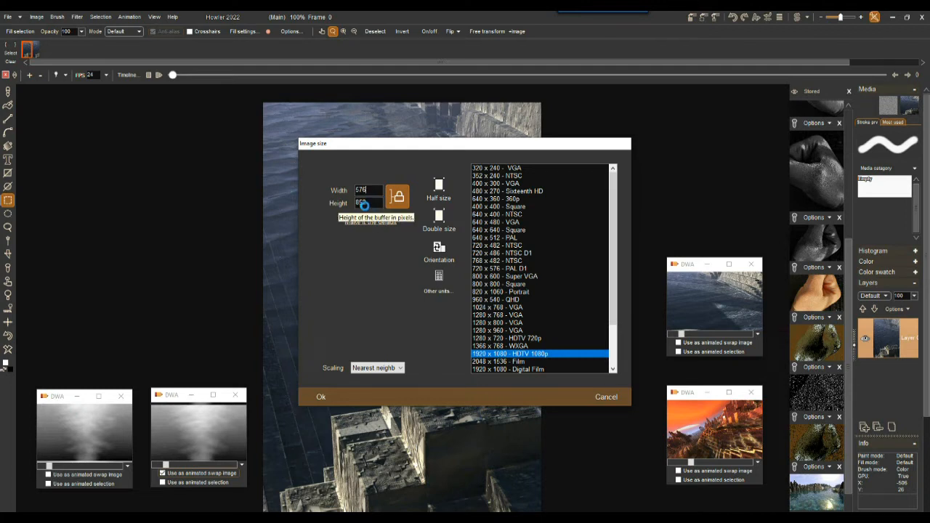
key(BackSpace)
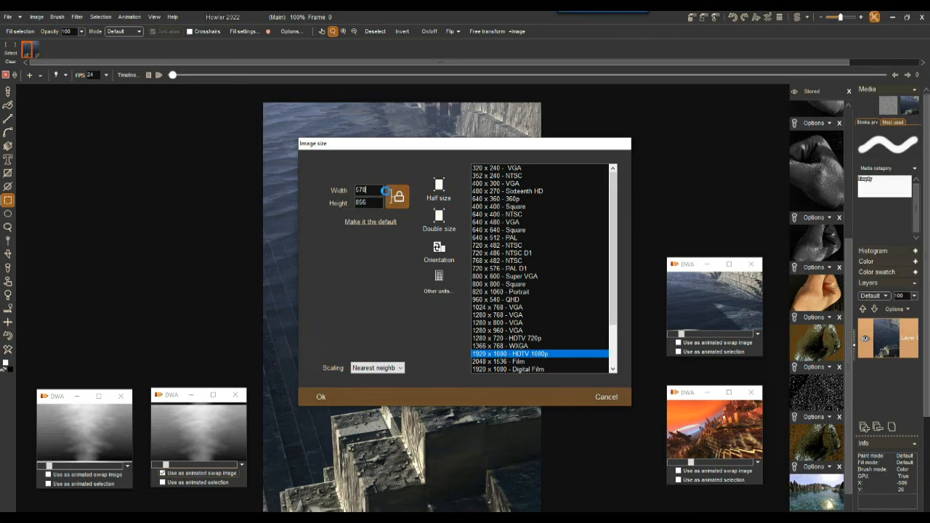
key(BackSpace)
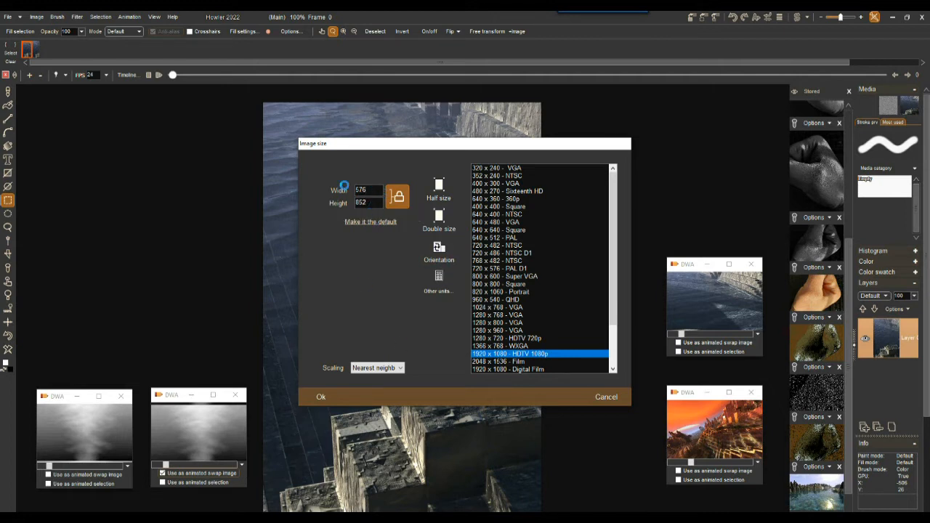
click(376, 368)
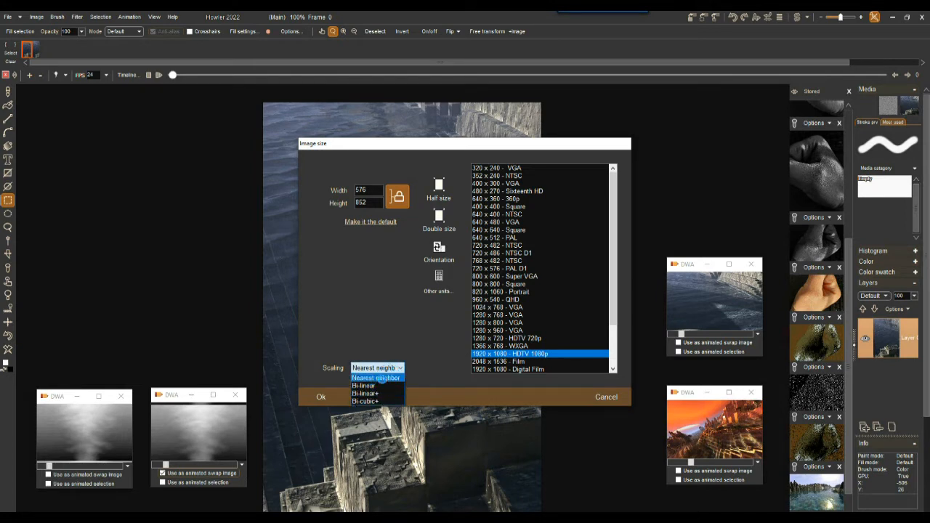
click(365, 401)
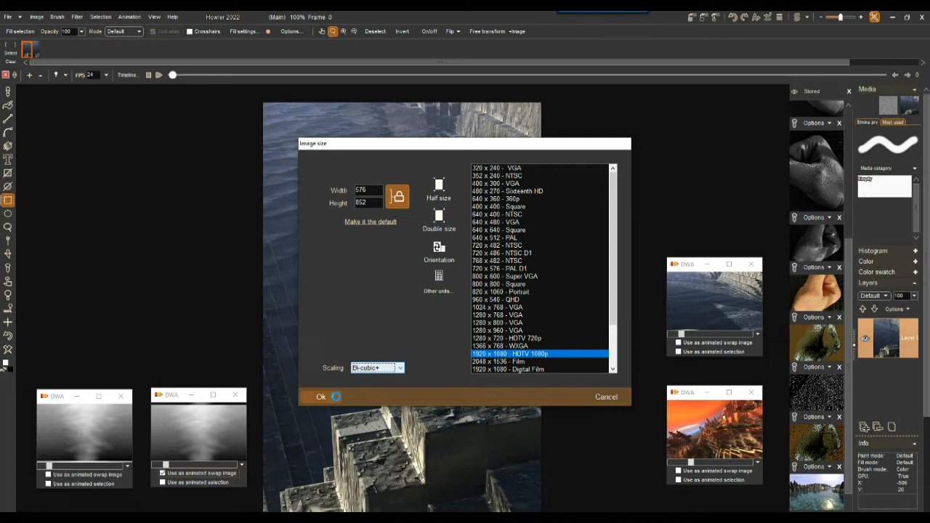
click(323, 398)
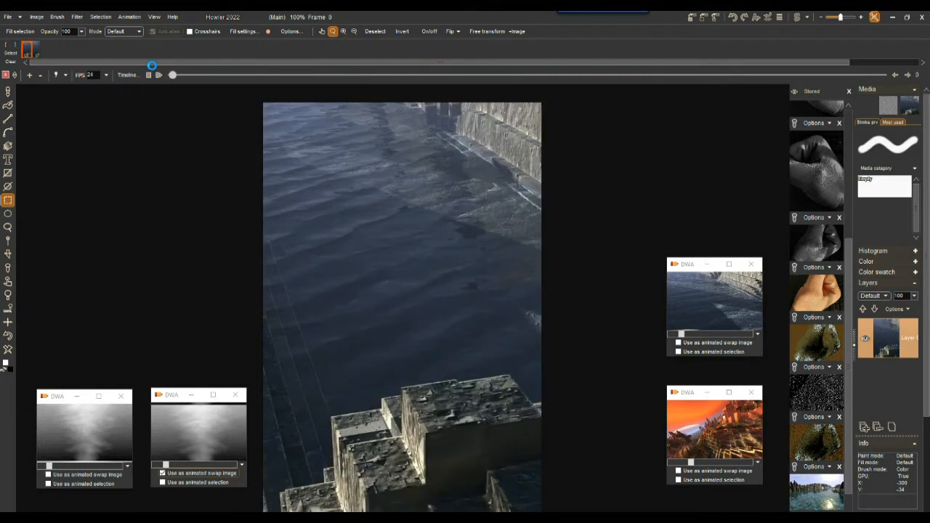
Check the resampled water animation's width and height in its image information
click(37, 16)
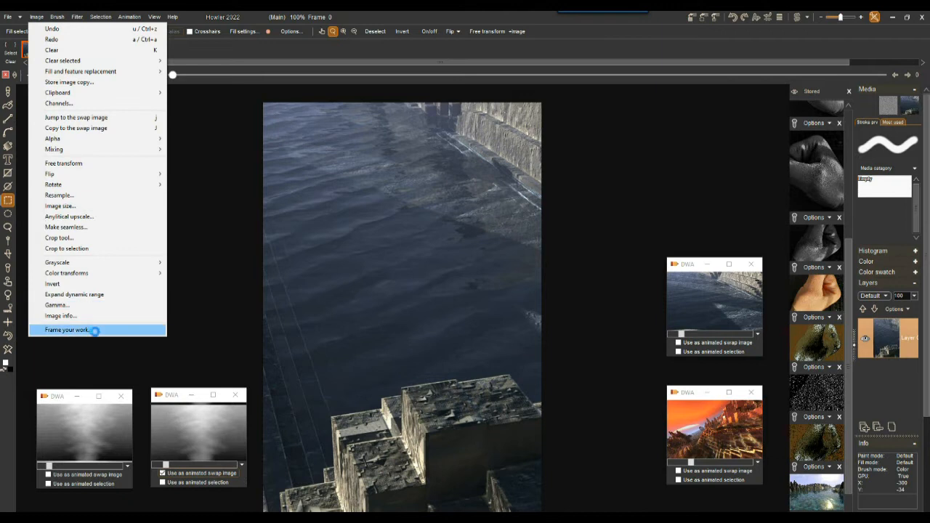
click(74, 316)
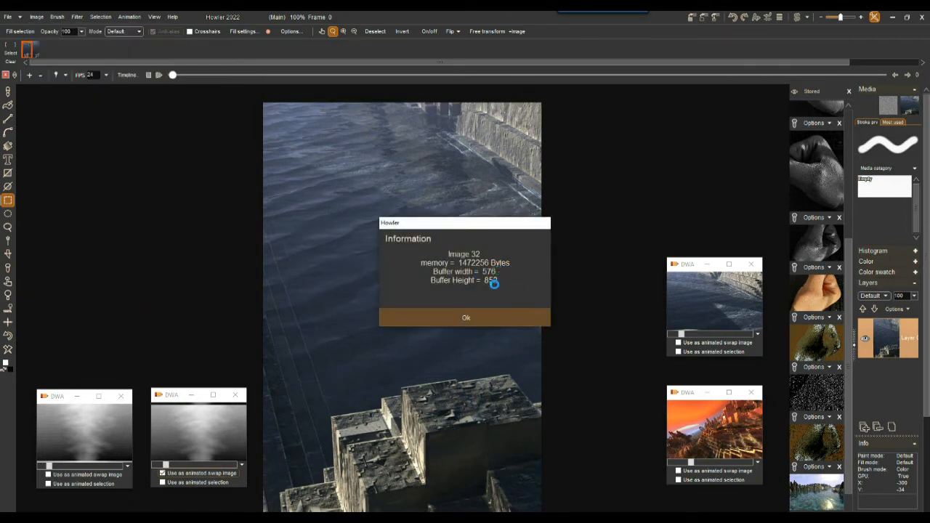
click(469, 317)
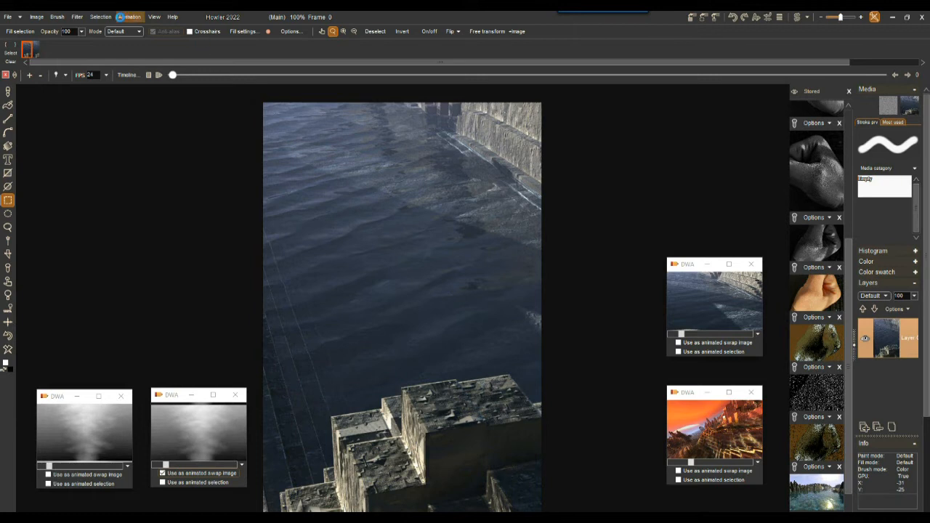
Open the media export for the water animation in H264 (.mp4) format and set the target bit rate to 128000000
click(129, 16)
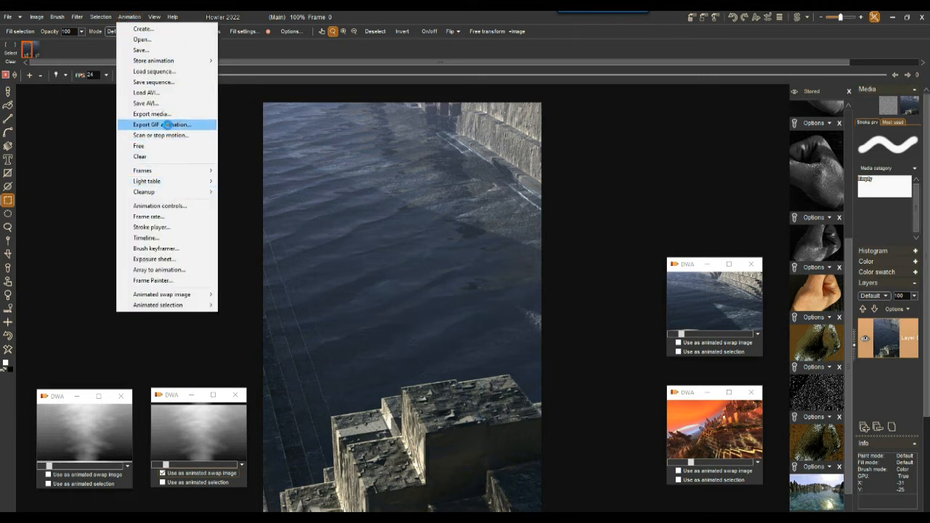
click(169, 114)
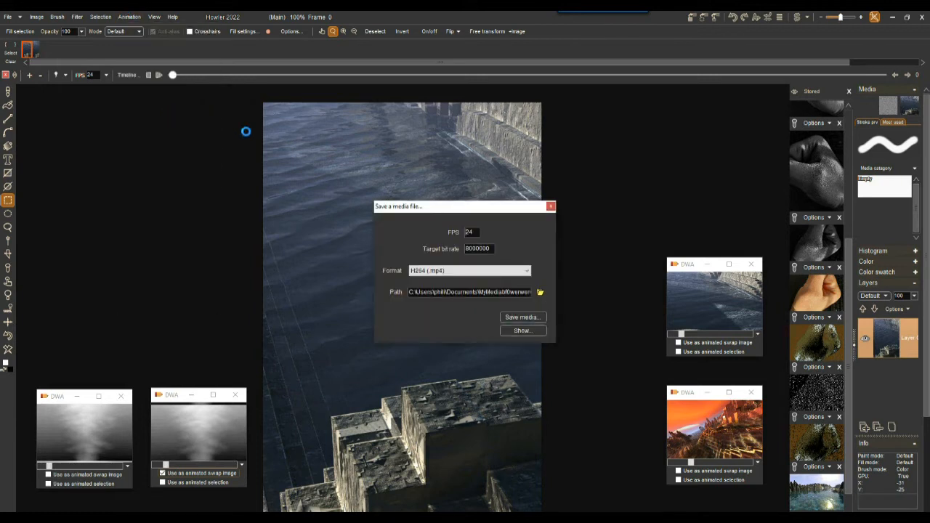
click(469, 247)
key(BackSpace)
text(12)
drag(494, 291, 581, 288)
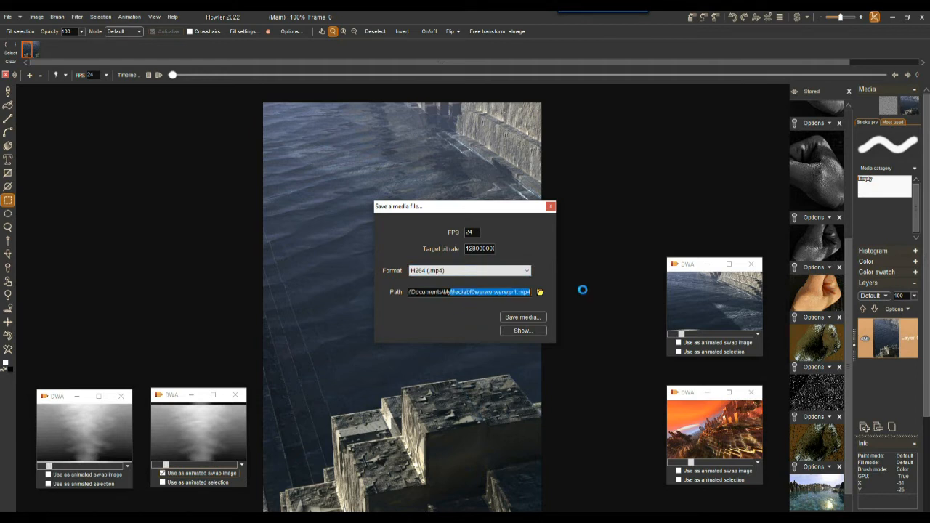
Save the water animation as a media file at the existing path, show the exported file, and close the export dialog
click(513, 318)
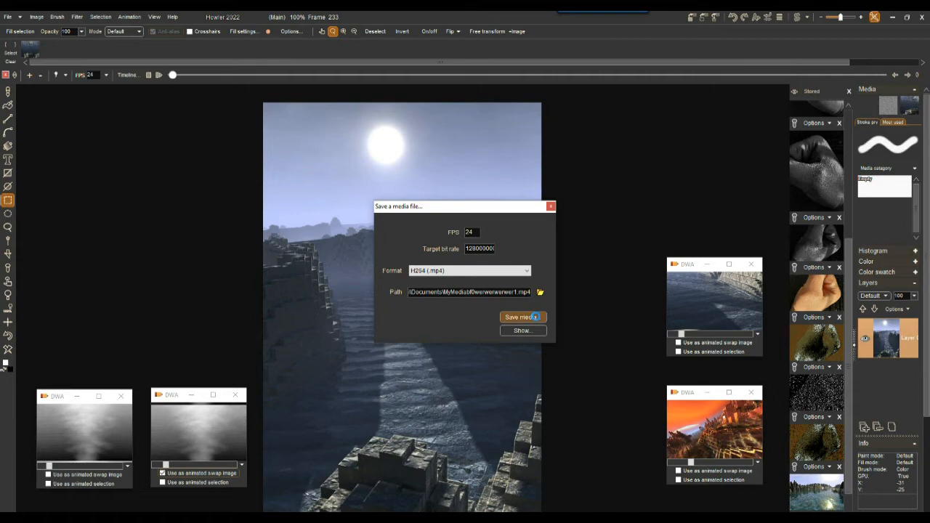
click(519, 331)
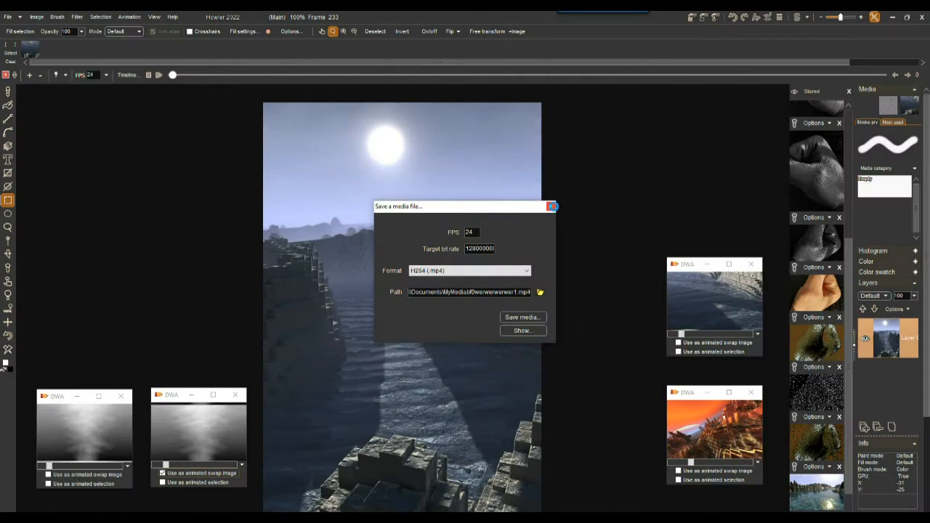
click(552, 206)
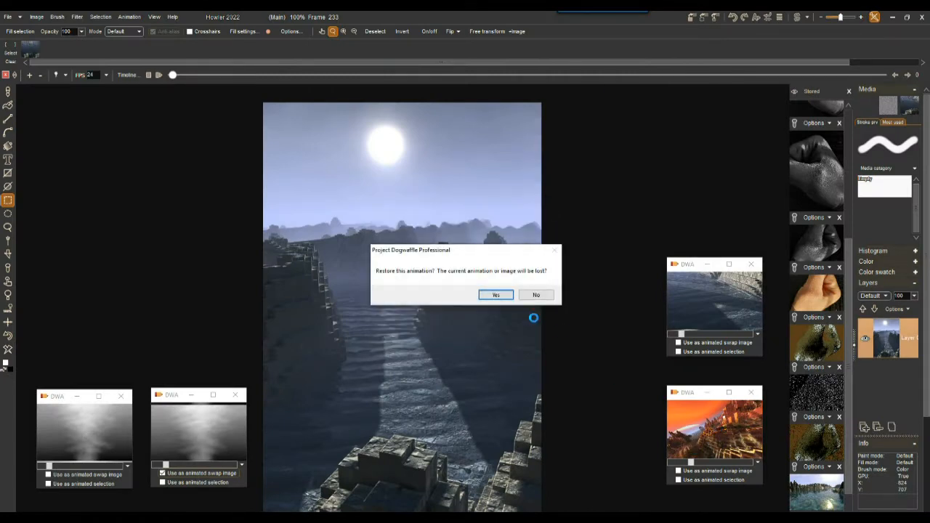
Restore the stored orange sunset DWA animation as the main animation and scrub through its timeline to the end and back to frame 0
click(496, 295)
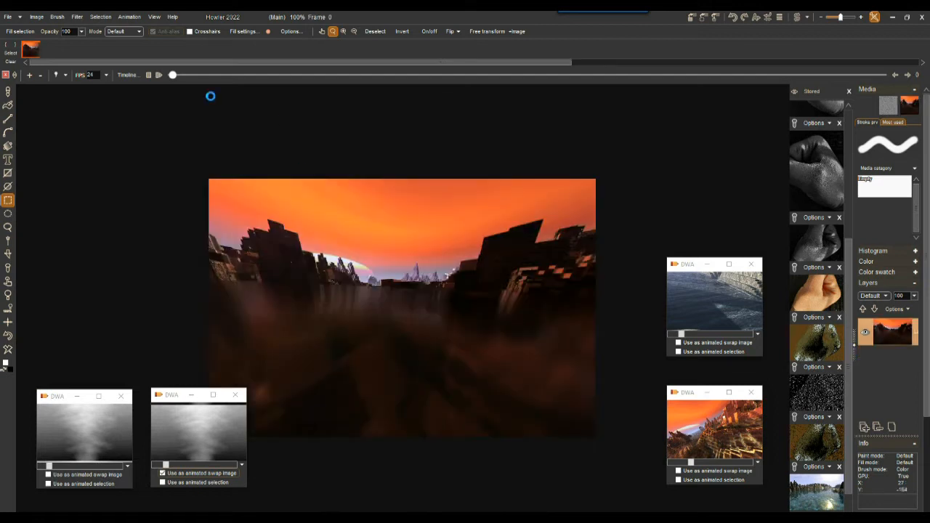
drag(175, 76, 927, 103)
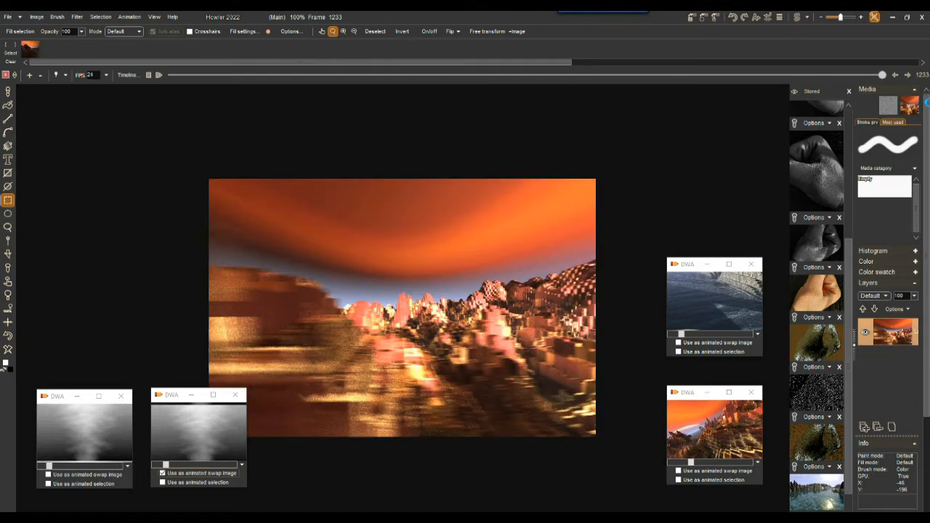
drag(882, 75, 139, 67)
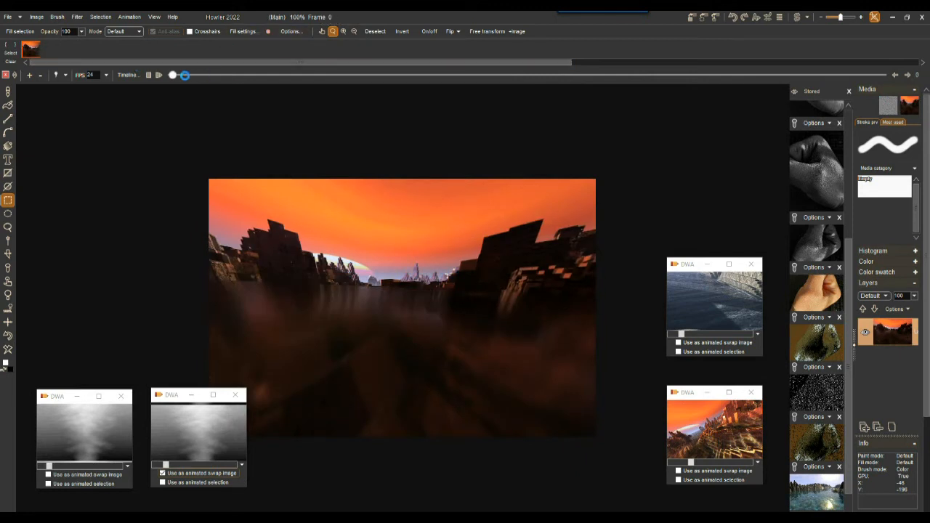
Scrub the orange sunset animation to its last frame and return it to frame 0
drag(172, 75, 882, 75)
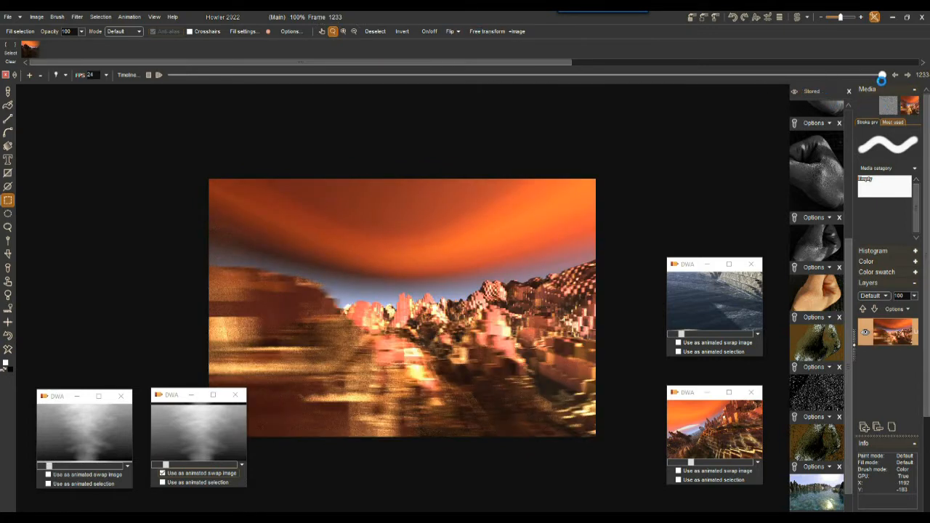
drag(883, 74, 158, 61)
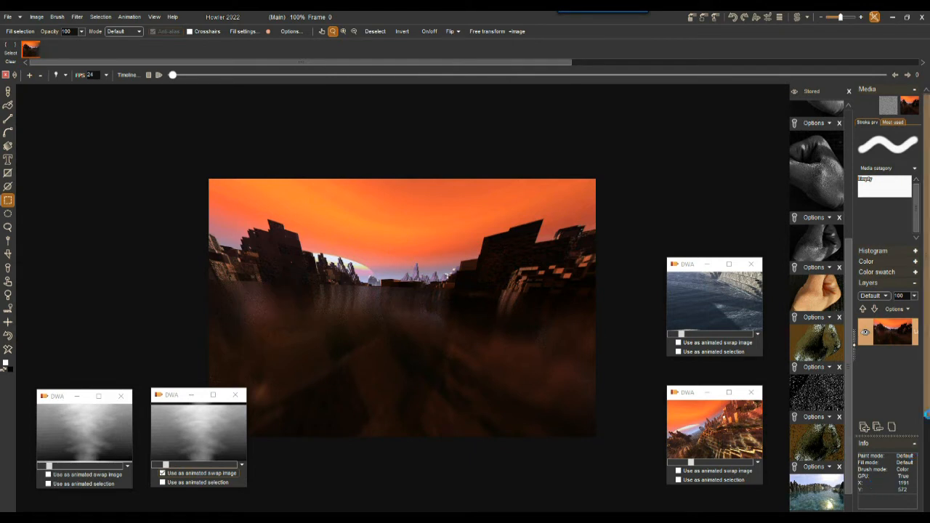
scroll(926, 436, down, 1)
scroll(926, 440, down, 1)
scroll(926, 440, down, 1)
scroll(926, 441, up, 3)
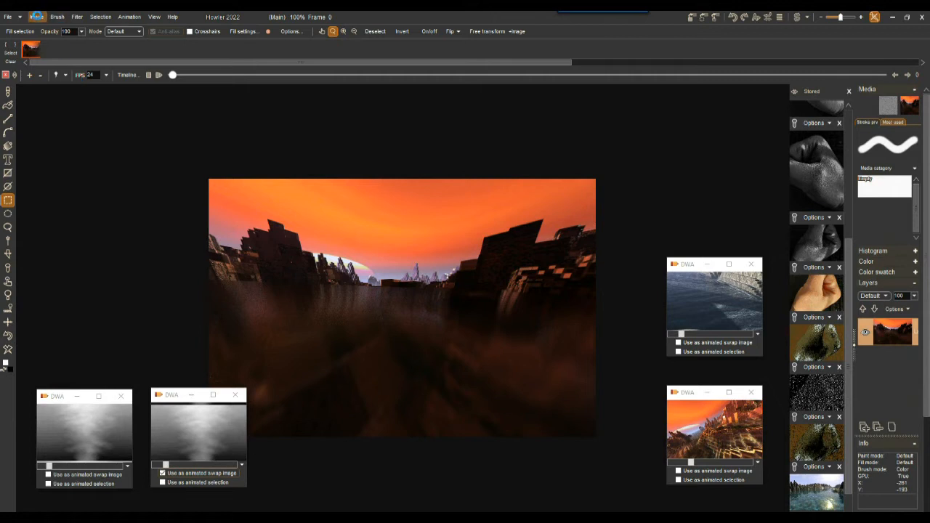
Check the orange sunset animation's buffer width and height in its image information
click(37, 16)
click(88, 319)
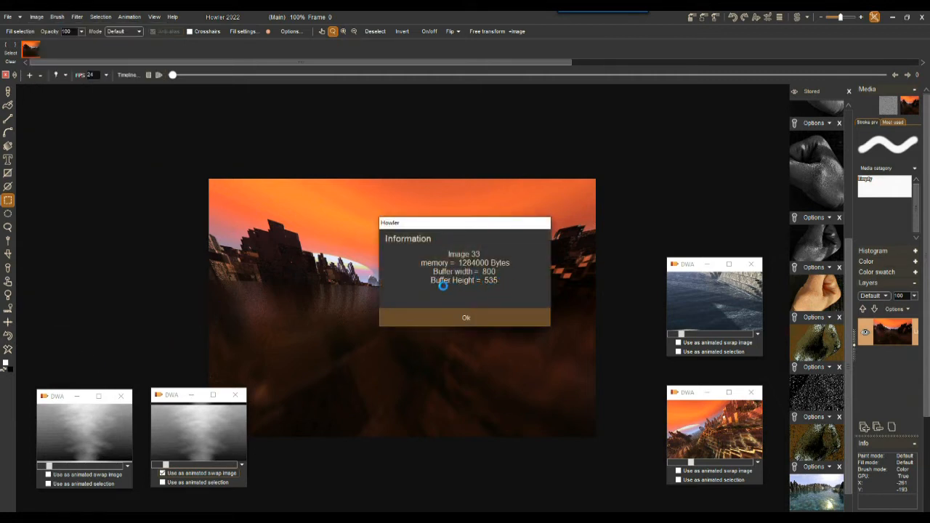
click(467, 317)
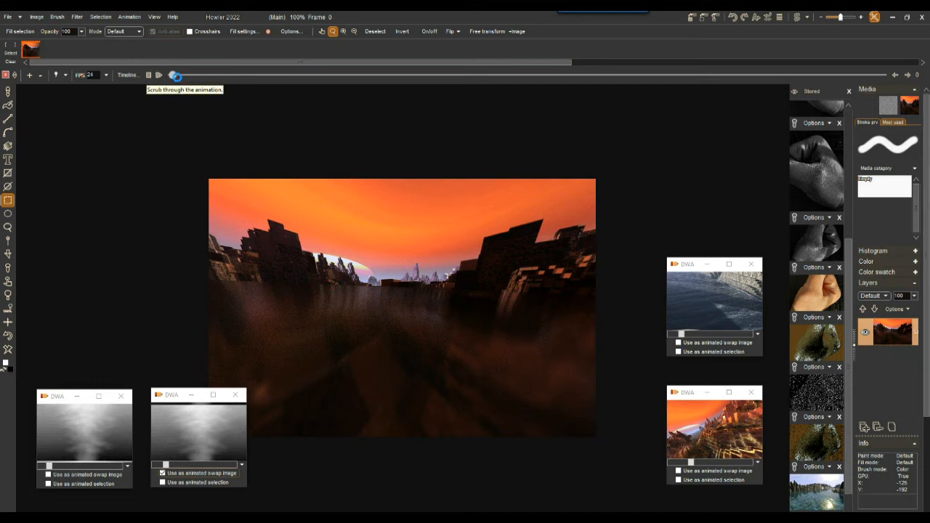
Open resampling for the sunset animation, unlock the aspect ratio, and set the width to 800 and the height to 536
click(38, 17)
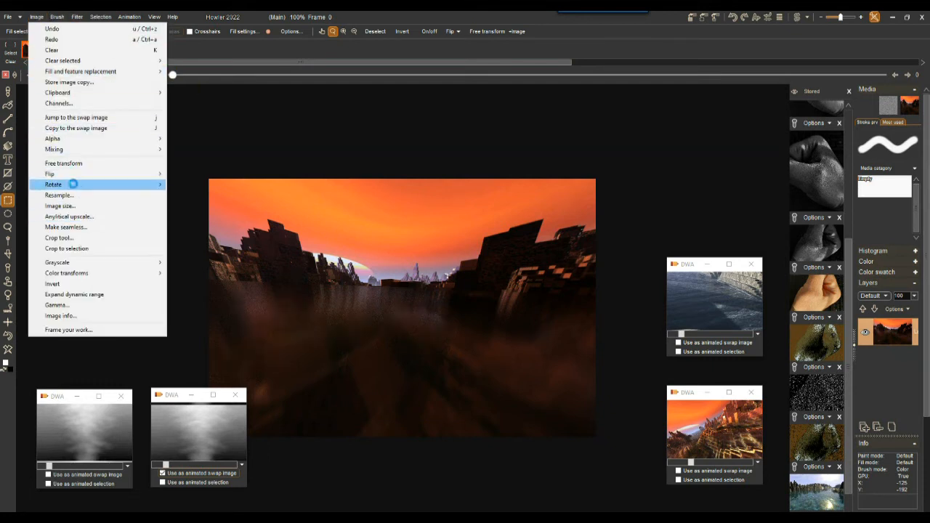
click(75, 198)
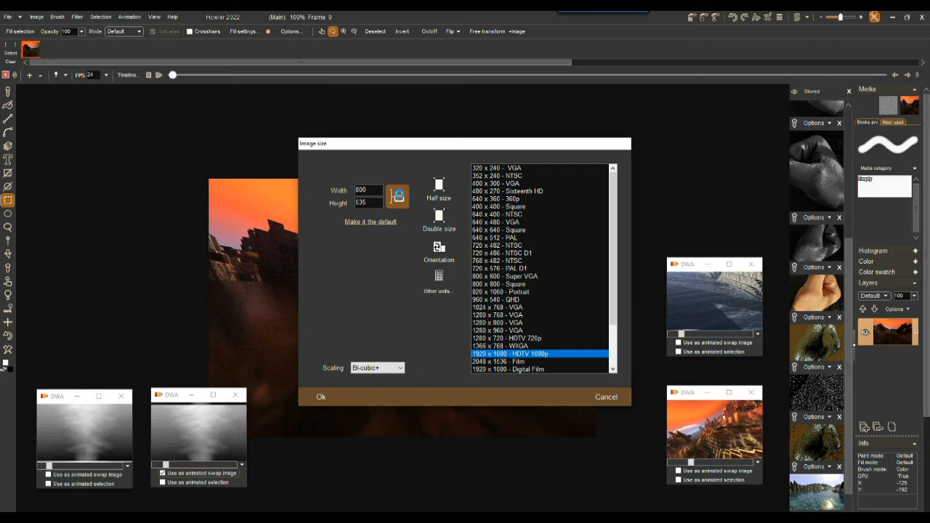
click(399, 199)
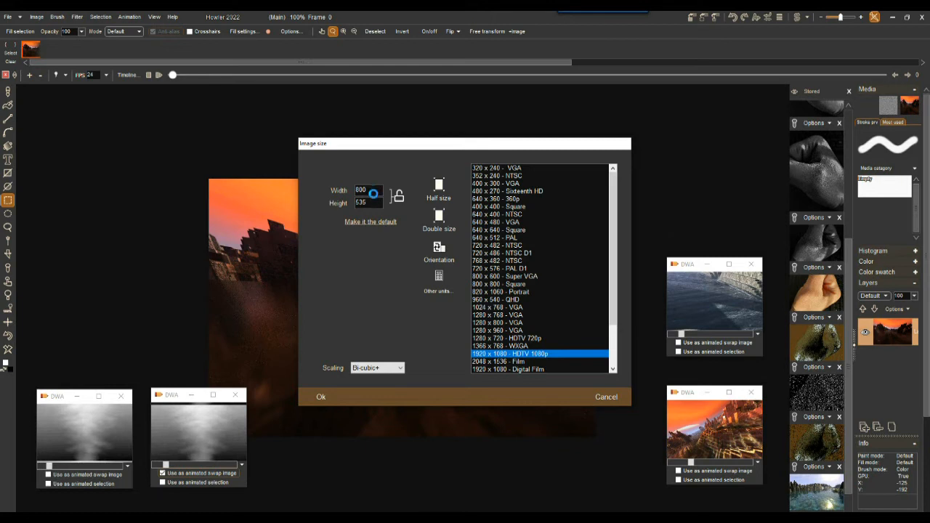
click(398, 196)
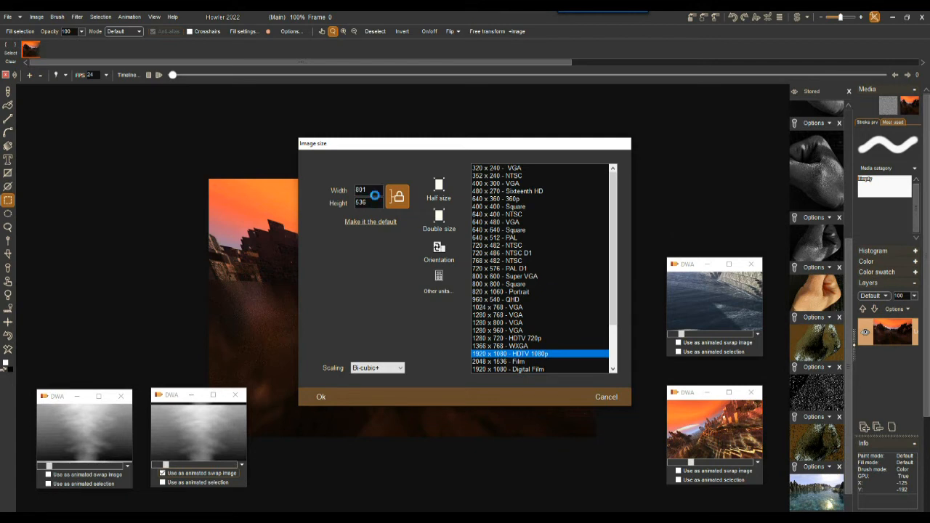
click(396, 196)
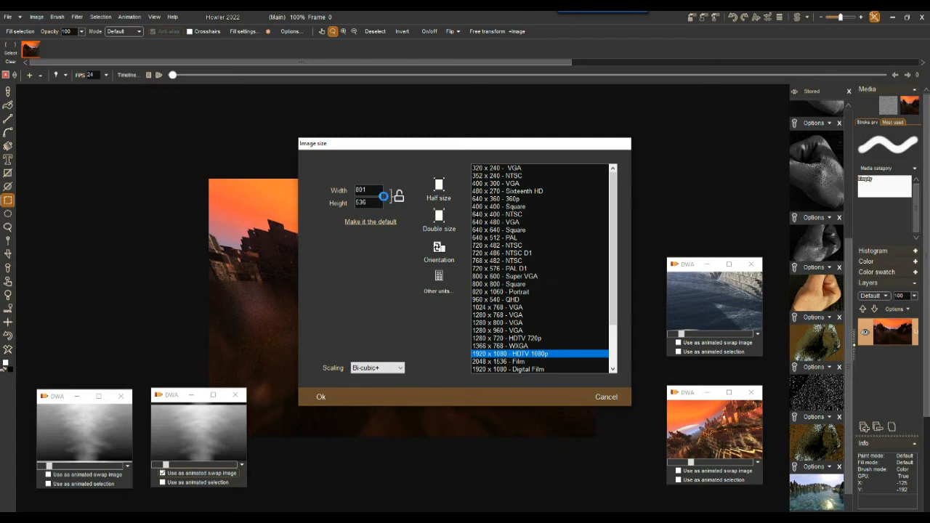
key(BackSpace)
drag(365, 201, 377, 205)
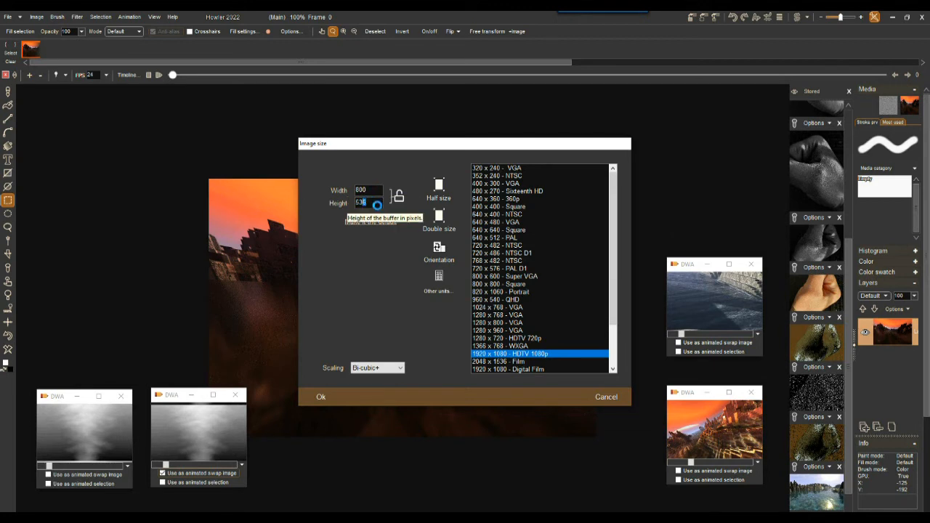
text(2)
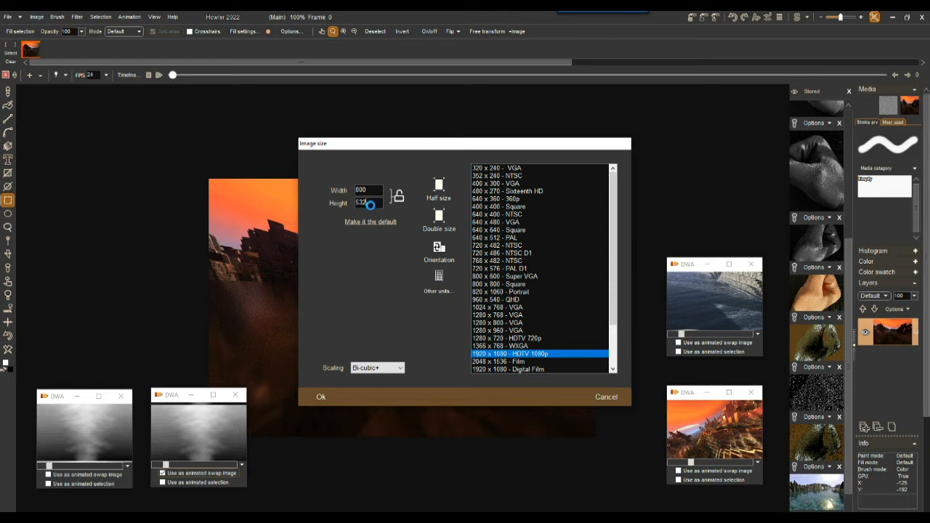
key(BackSpace)
text(6)
Choose Bi-linear+ scaling and apply the resampling to the sunset animation
click(396, 368)
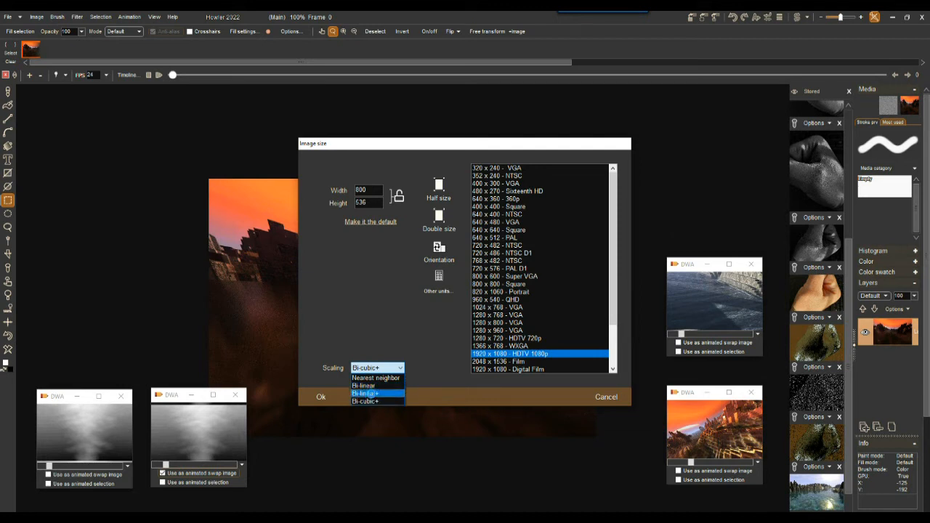
click(367, 393)
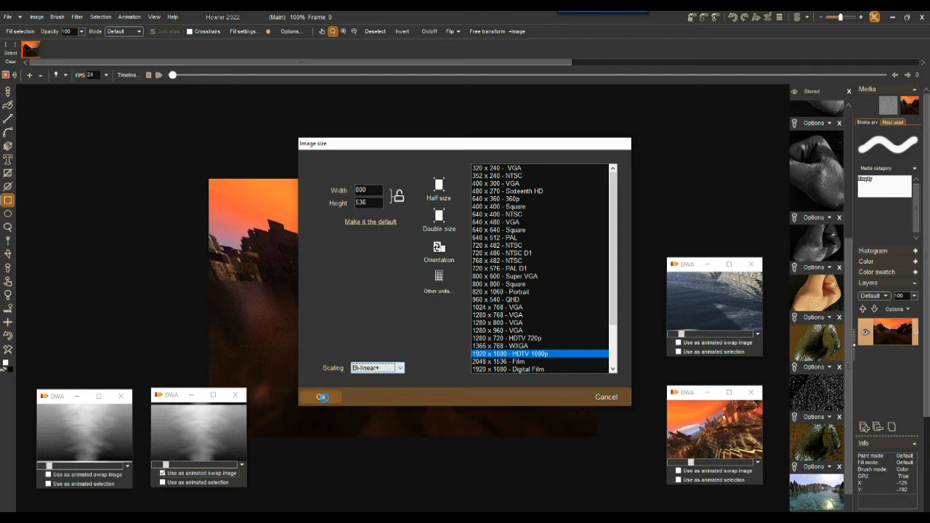
click(323, 397)
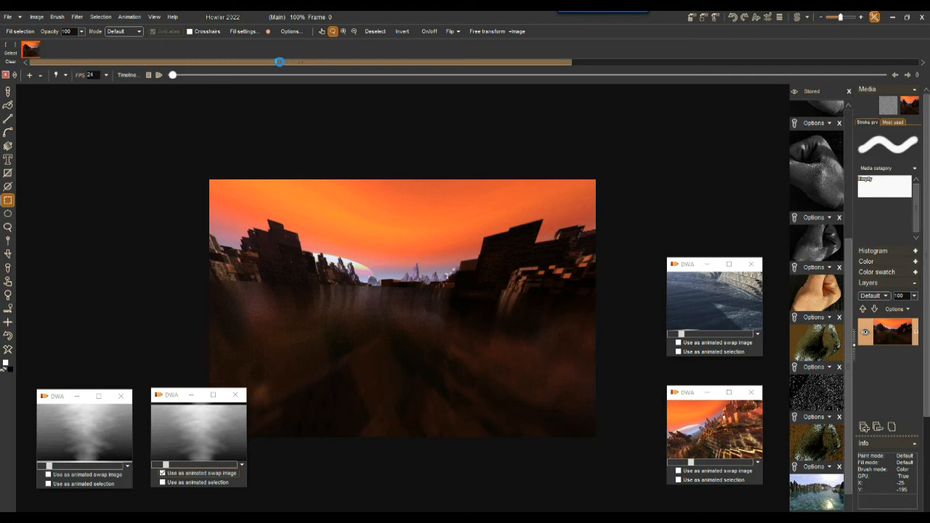
Scrub through the resampled sunset animation and check its buffer dimensions in the image information
drag(175, 75, 545, 75)
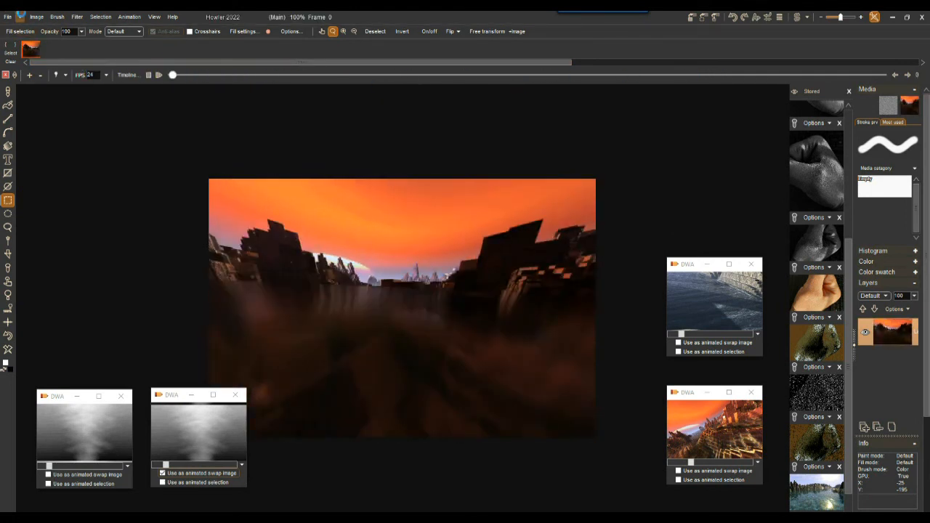
click(36, 16)
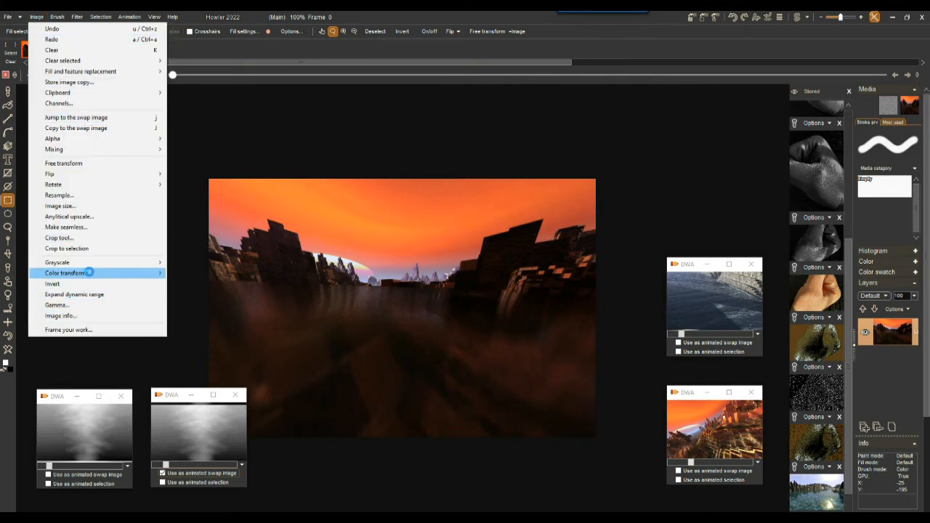
click(84, 316)
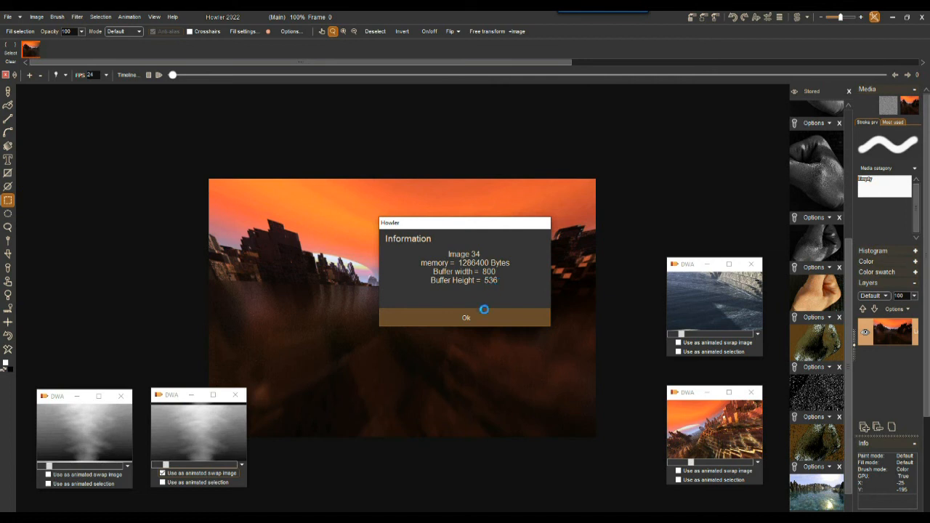
click(484, 311)
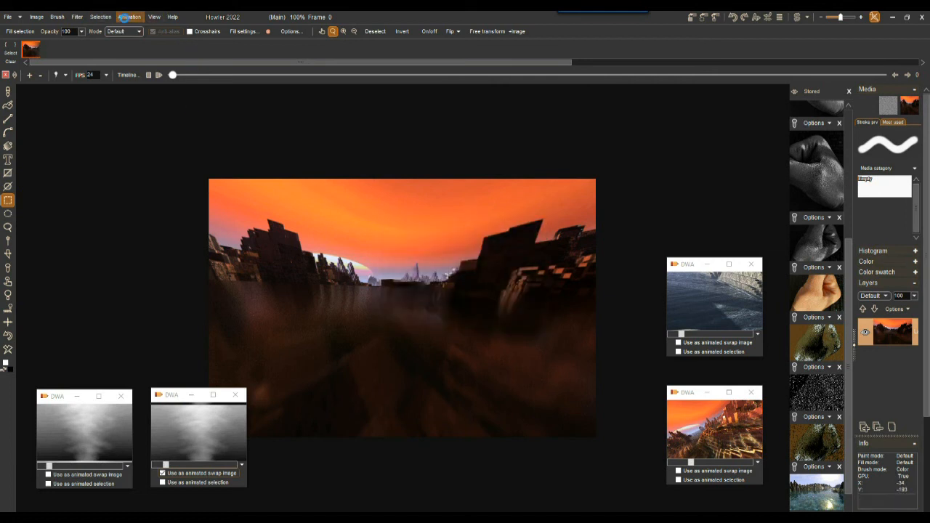
Export the resampled sunset animation as H264 (.mp4) media named MyMediabf0werwerwerwer1.mp4 at target bit rate 128000000, and move the export dialog off the image
click(126, 17)
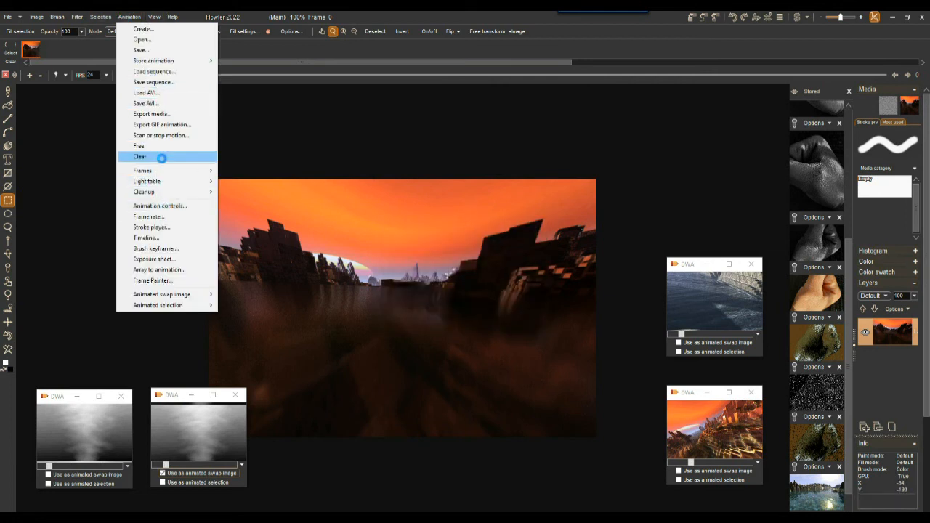
click(160, 114)
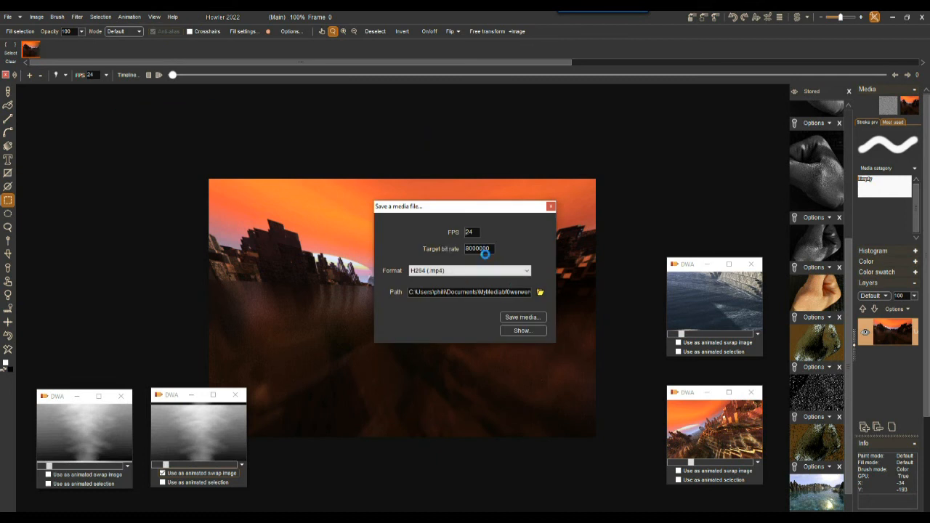
click(480, 247)
drag(504, 291, 596, 288)
click(498, 293)
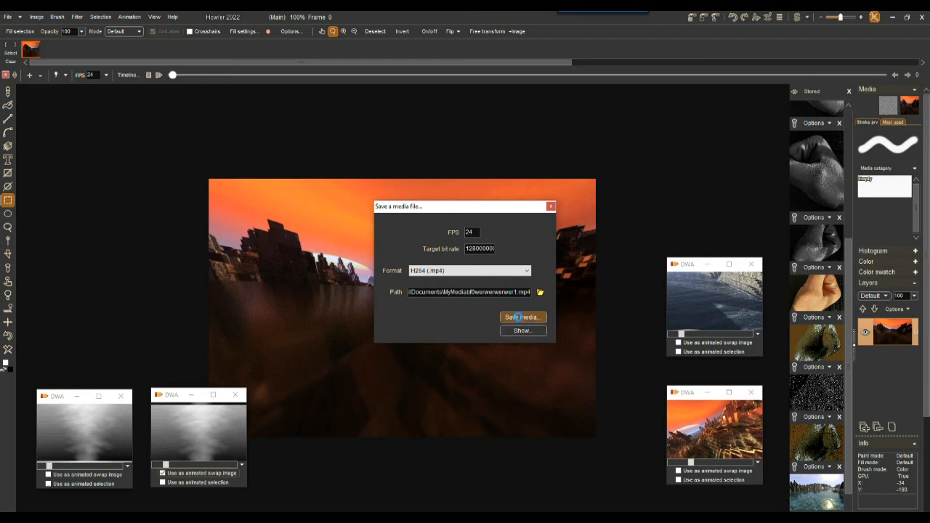
click(518, 317)
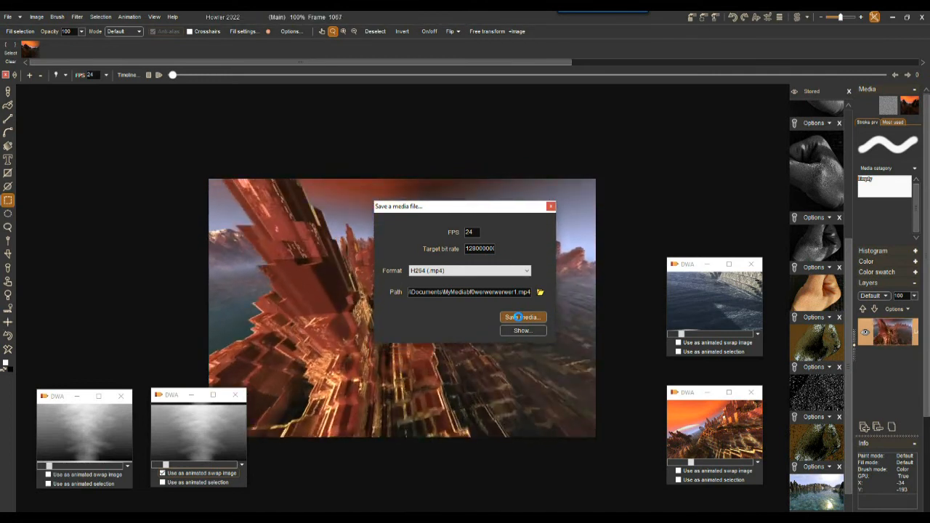
drag(495, 202, 664, 97)
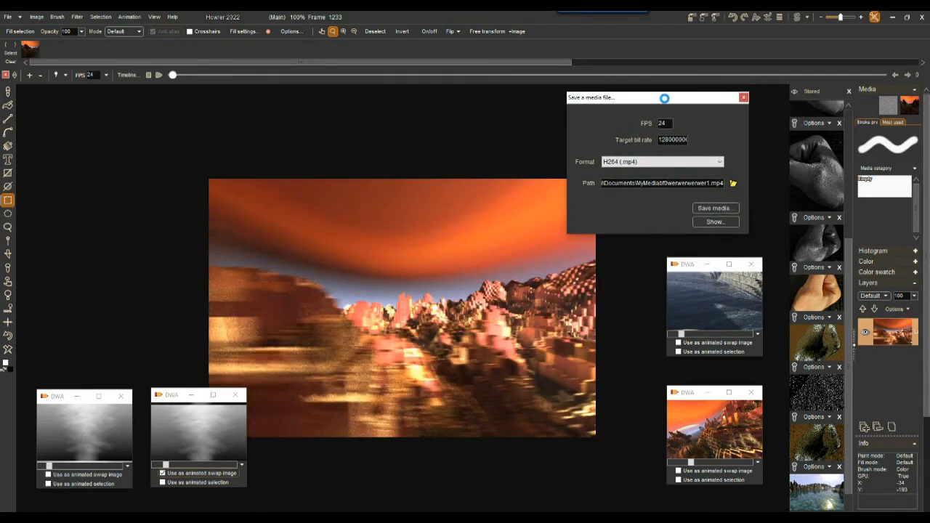